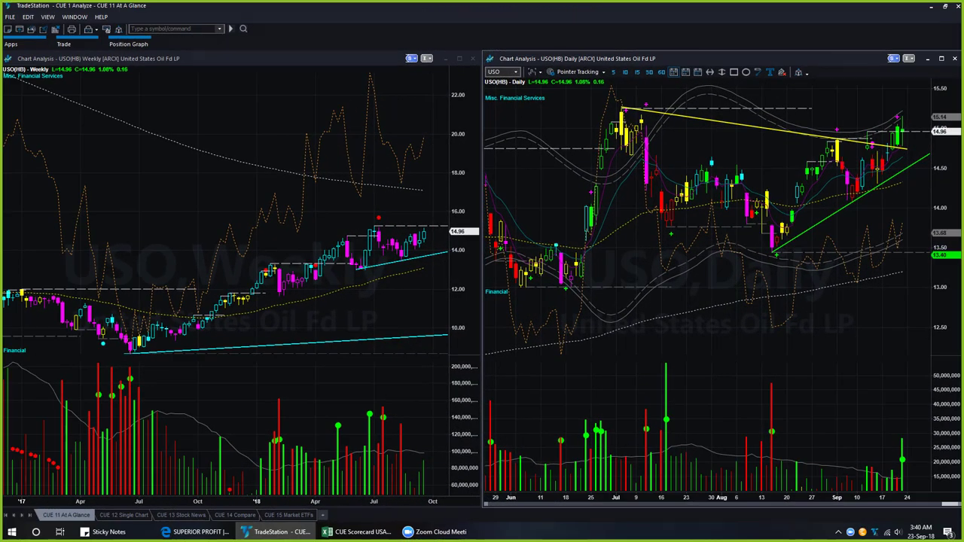
# - Point arrows at the USO weekly symbol and Misc. Financial Services labels, the daily chart's labels, and the latest weekly candle
pyautogui.moveTo(36, 113); pyautogui.dragTo(14, 83)
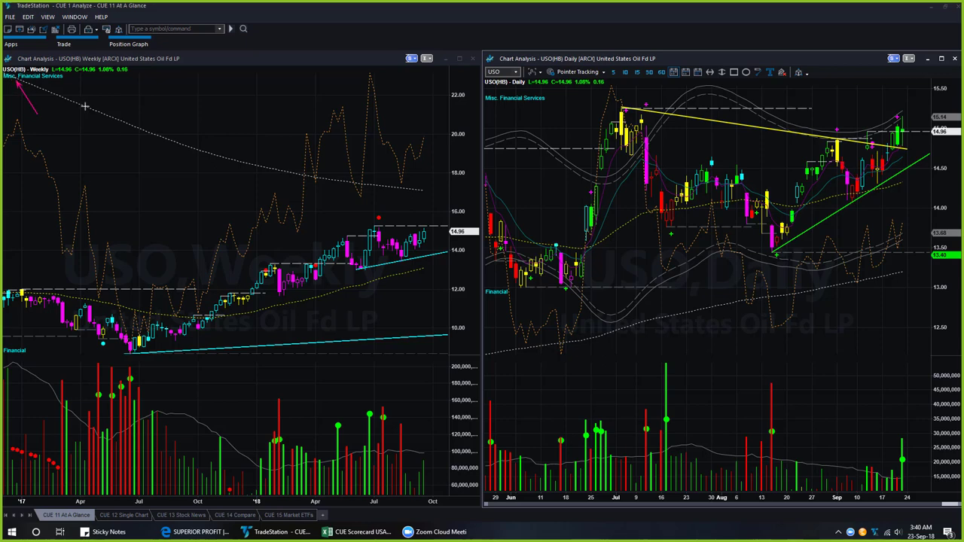
pyautogui.moveTo(67, 98); pyautogui.dragTo(51, 78)
pyautogui.moveTo(494, 112); pyautogui.dragTo(511, 96)
pyautogui.moveTo(463, 281)
pyautogui.mouseDown()
pyautogui.moveTo(434, 261)
pyautogui.moveTo(431, 245)
pyautogui.mouseUp()
# - On the USO daily chart, draw arrows along the yellow resistance and green support trendlines and at the latest candles by the breakout
pyautogui.moveTo(811, 134); pyautogui.dragTo(918, 150)
pyautogui.moveTo(853, 211); pyautogui.dragTo(918, 169)
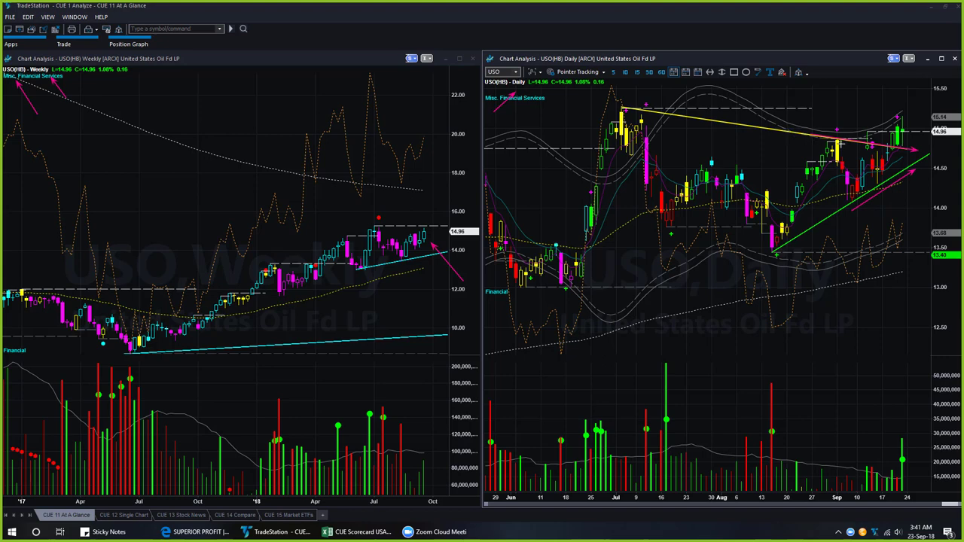
pyautogui.moveTo(844, 109); pyautogui.dragTo(891, 133)
pyautogui.moveTo(932, 91); pyautogui.dragTo(908, 129)
pyautogui.moveTo(910, 133); pyautogui.dragTo(924, 142)
# - On the GLD weekly chart, draw arrows at the symbol label, along the steep downtrend, and around the latest candles near the magenta trendline
pyautogui.moveTo(22, 105); pyautogui.dragTo(13, 96)
pyautogui.moveTo(320, 149); pyautogui.dragTo(393, 304)
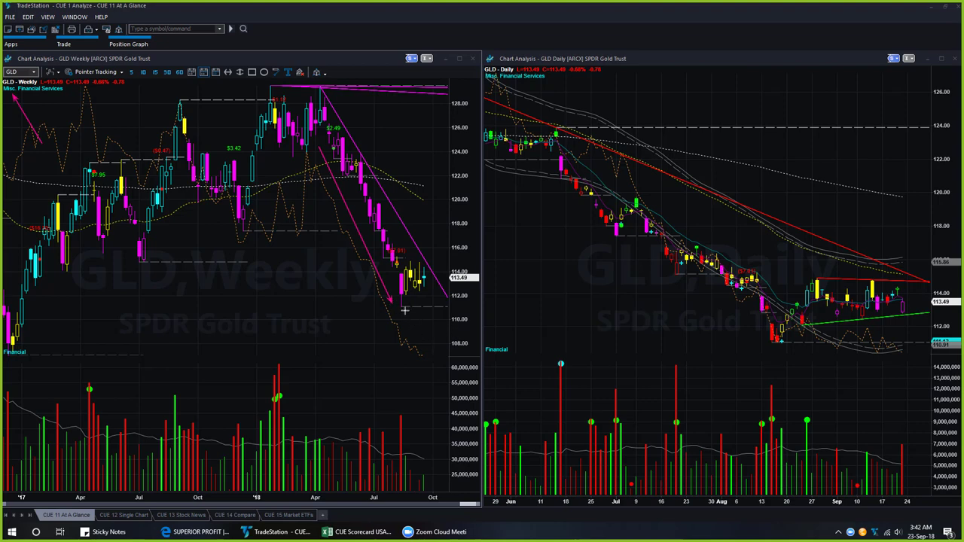
pyautogui.moveTo(405, 313); pyautogui.dragTo(420, 298)
pyautogui.moveTo(444, 321); pyautogui.dragTo(428, 286)
pyautogui.moveTo(473, 257); pyautogui.dragTo(432, 277)
# - On the GLD daily chart, draw arrows along the red resistance and green support lines and upward for a breakout above resistance
pyautogui.moveTo(819, 278); pyautogui.dragTo(920, 279)
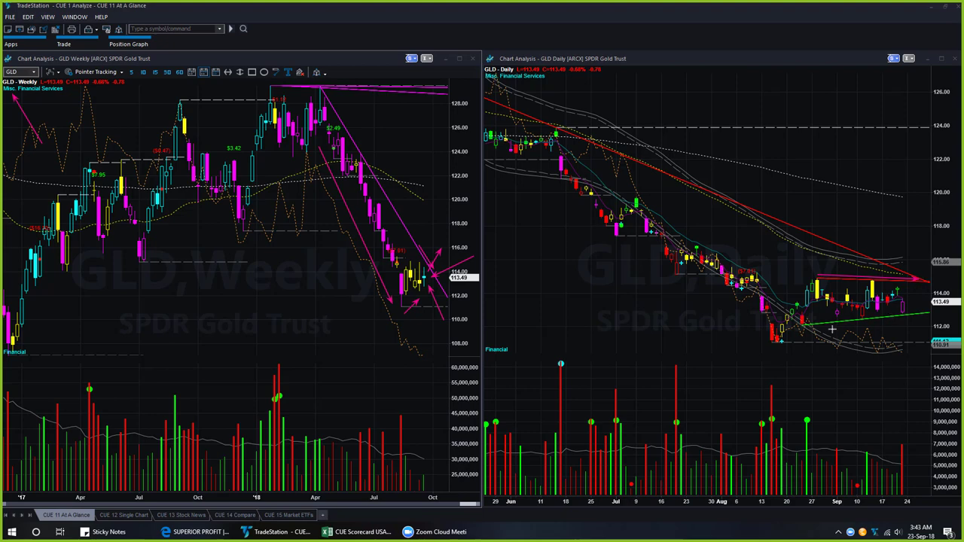
pyautogui.moveTo(825, 327); pyautogui.dragTo(939, 315)
pyautogui.click(908, 287)
pyautogui.moveTo(910, 291); pyautogui.dragTo(926, 247)
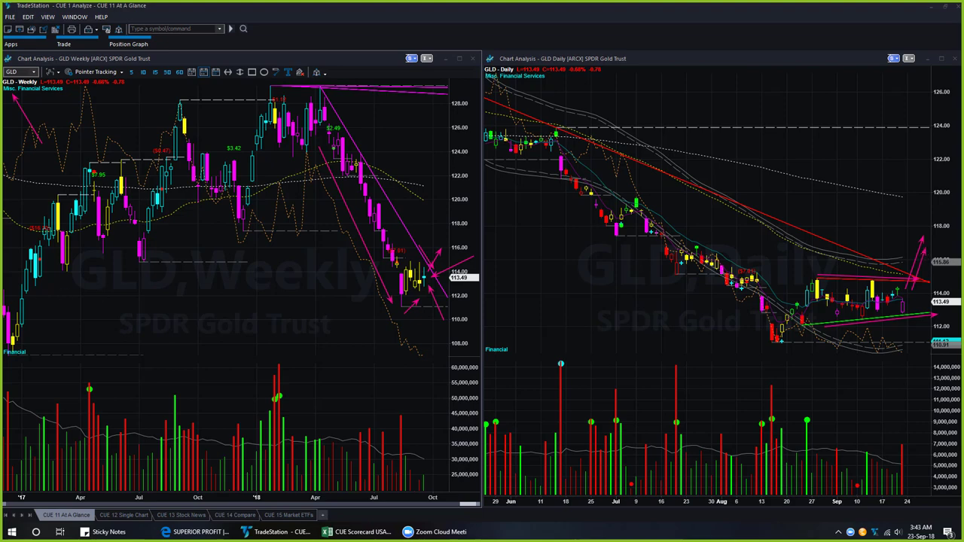
# - Switch to the Market Breadth snapshot in the browser and point arrows at the Nasdaq and NYSE Composite Index titles
pyautogui.hotkey('alt', 'Tab')
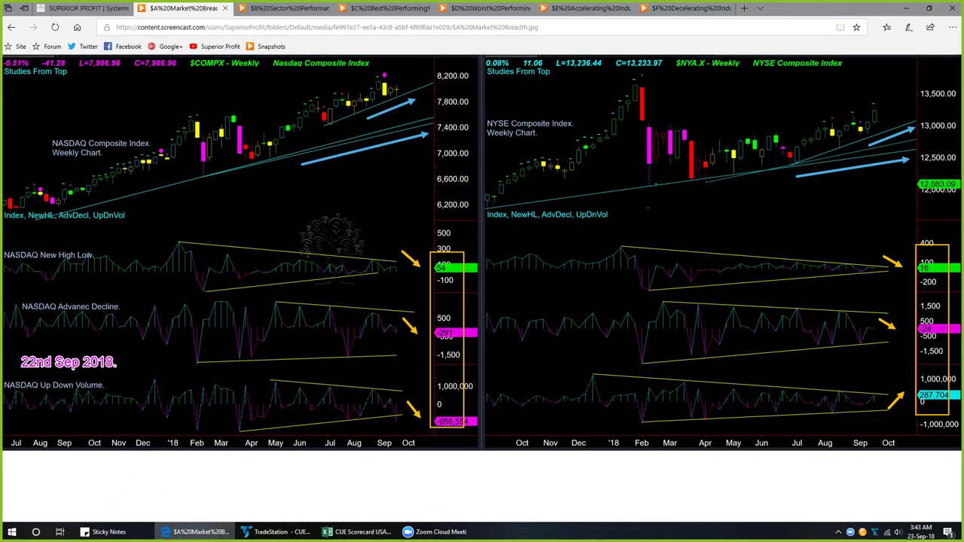
pyautogui.moveTo(251, 83); pyautogui.dragTo(285, 70)
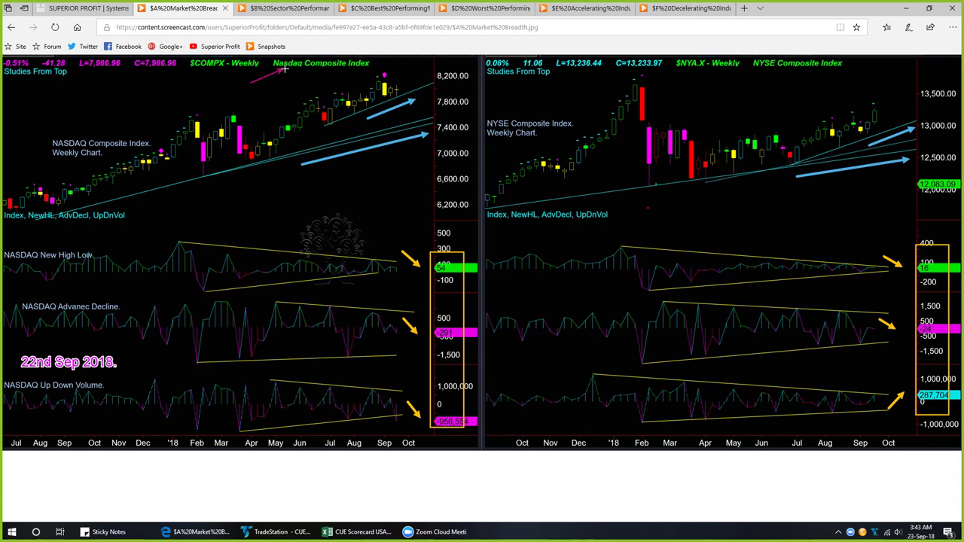
pyautogui.moveTo(801, 76); pyautogui.dragTo(812, 68)
pyautogui.moveTo(711, 79); pyautogui.dragTo(720, 71)
# - Mark the Nasdaq Composite's latest weekly candles, its three breadth readings, and its short-term rising trendline with arrows
pyautogui.moveTo(403, 57); pyautogui.dragTo(388, 70)
pyautogui.moveTo(427, 63); pyautogui.dragTo(403, 88)
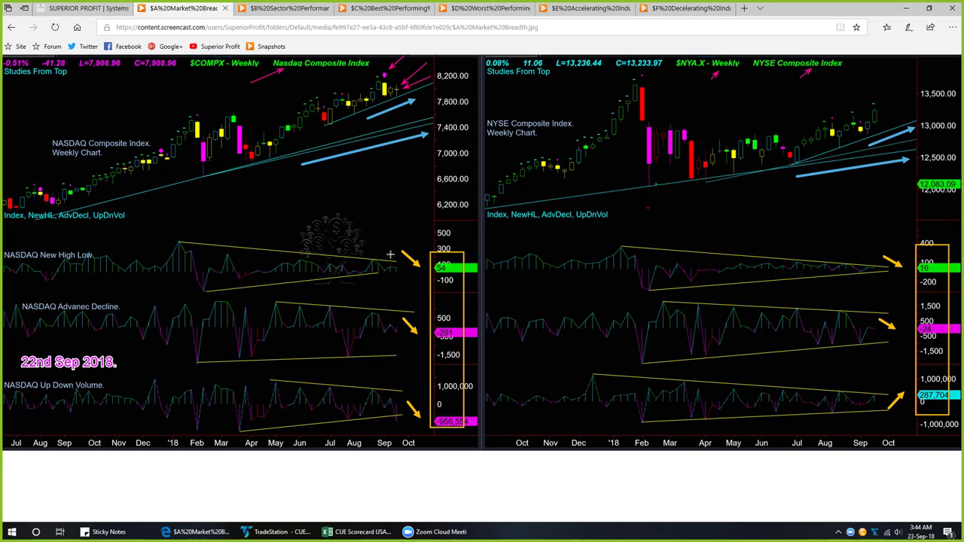
pyautogui.moveTo(398, 256); pyautogui.dragTo(413, 267)
pyautogui.moveTo(418, 316); pyautogui.dragTo(423, 329)
pyautogui.moveTo(419, 396); pyautogui.dragTo(426, 412)
pyautogui.moveTo(336, 125); pyautogui.dragTo(397, 100)
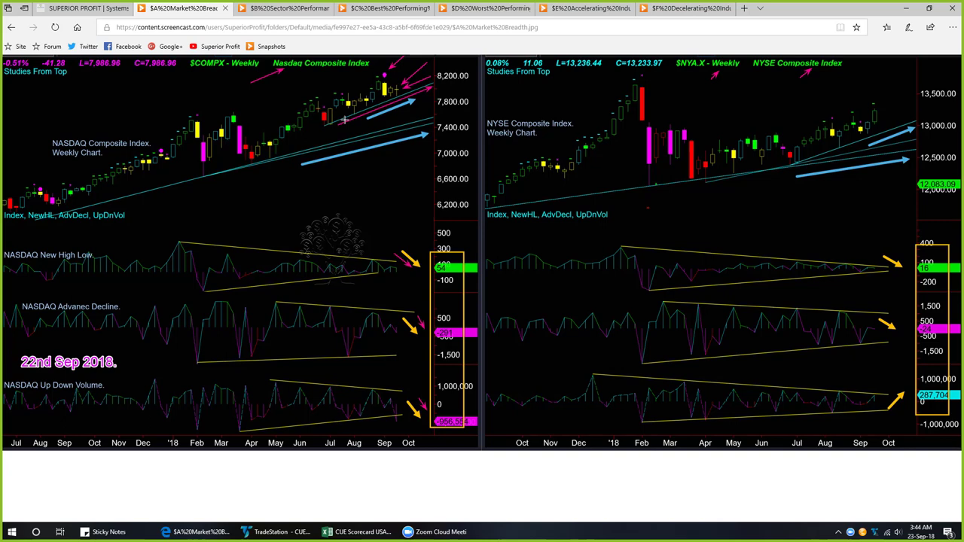
# - Mark the NYSE Composite's latest weekly candle and draw arrows along its two rising support lines
pyautogui.moveTo(906, 78); pyautogui.dragTo(880, 111)
pyautogui.moveTo(917, 107); pyautogui.dragTo(882, 118)
pyautogui.moveTo(827, 156); pyautogui.dragTo(893, 135)
pyautogui.moveTo(817, 166); pyautogui.dragTo(908, 156)
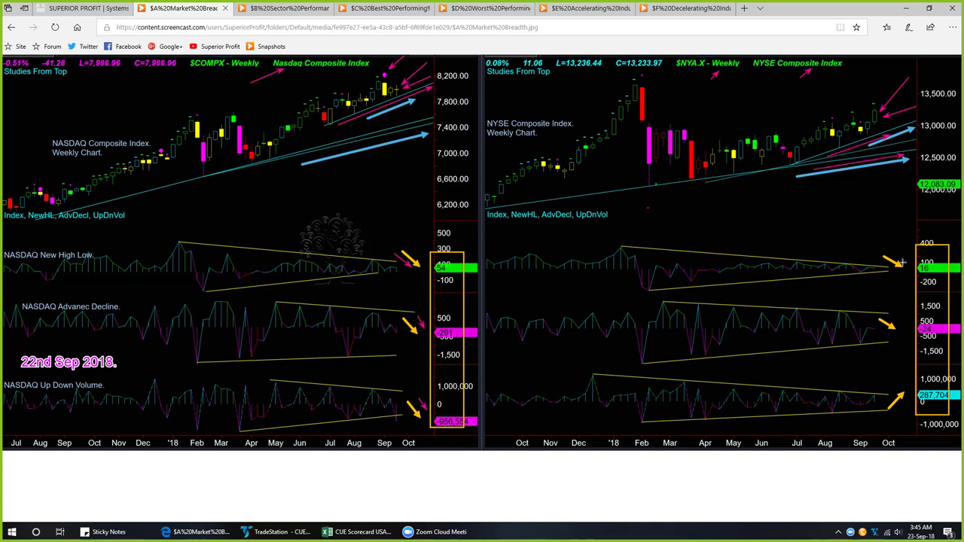
# - Mark the NYSE high-low, advance-decline and volume readings with arrows, and trace the long-term rising trendlines on both indices
pyautogui.moveTo(893, 318); pyautogui.dragTo(904, 327)
pyautogui.moveTo(897, 252); pyautogui.dragTo(913, 261)
pyautogui.moveTo(901, 312); pyautogui.dragTo(912, 327)
pyautogui.moveTo(898, 412); pyautogui.dragTo(911, 394)
pyautogui.moveTo(239, 174); pyautogui.dragTo(310, 155)
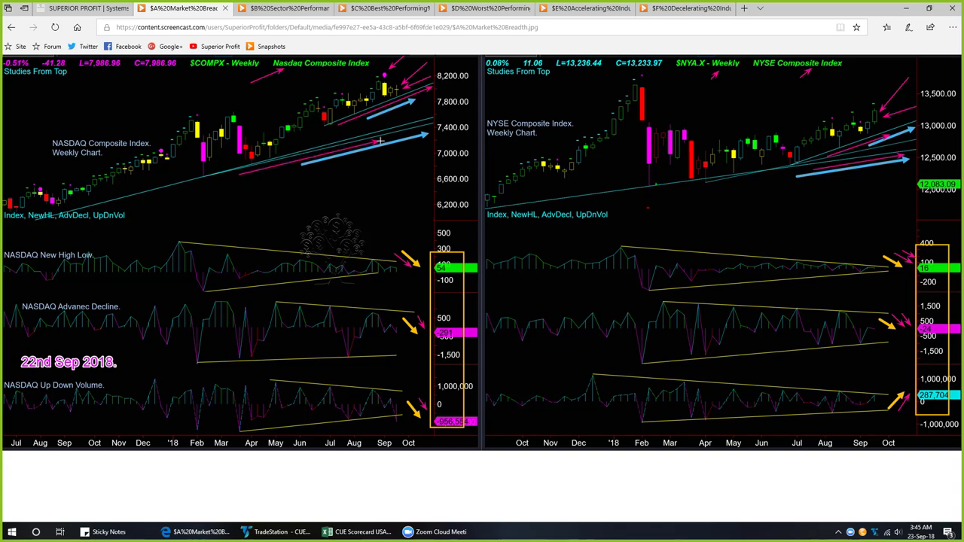
pyautogui.moveTo(760, 185); pyautogui.dragTo(915, 157)
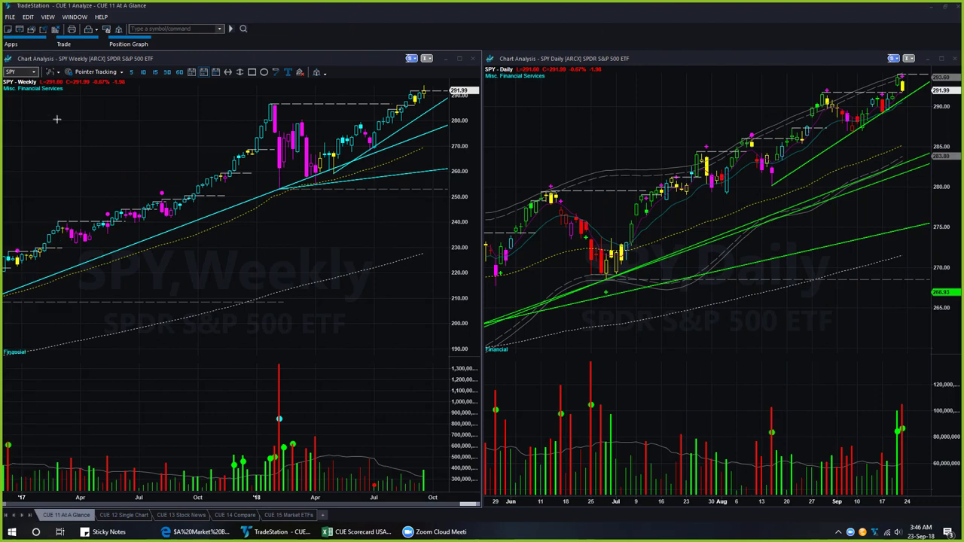
# - On the SPY charts in TradeStation, mark the weekly symbol and latest candles, then the daily chart's last candles, volume bars and rising trendline
pyautogui.moveTo(38, 119); pyautogui.dragTo(13, 92)
pyautogui.moveTo(381, 82)
pyautogui.mouseDown()
pyautogui.moveTo(438, 83)
pyautogui.moveTo(431, 88)
pyautogui.mouseUp()
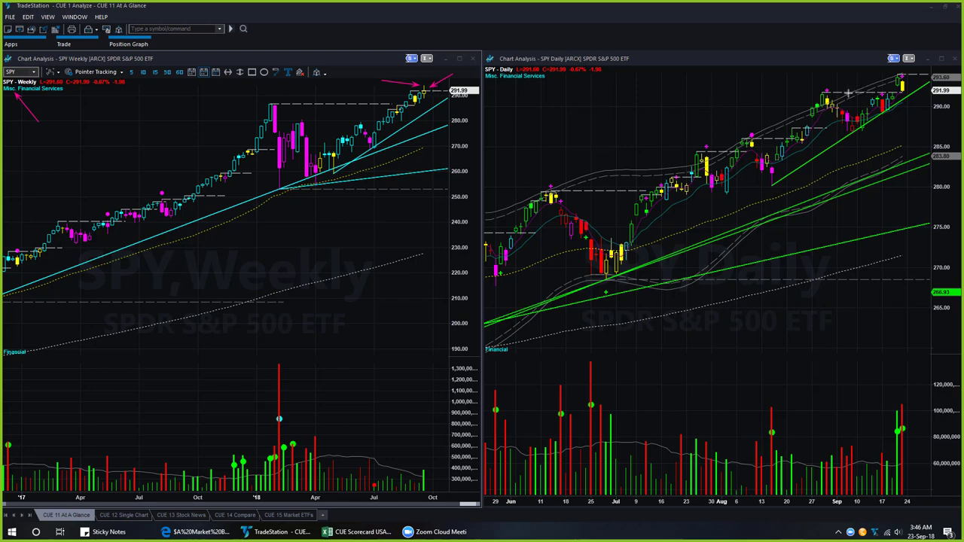
pyautogui.moveTo(830, 68)
pyautogui.mouseDown()
pyautogui.moveTo(886, 80)
pyautogui.moveTo(870, 93)
pyautogui.moveTo(884, 94)
pyautogui.mouseUp()
pyautogui.moveTo(871, 370); pyautogui.dragTo(895, 411)
pyautogui.moveTo(925, 57); pyautogui.dragTo(910, 84)
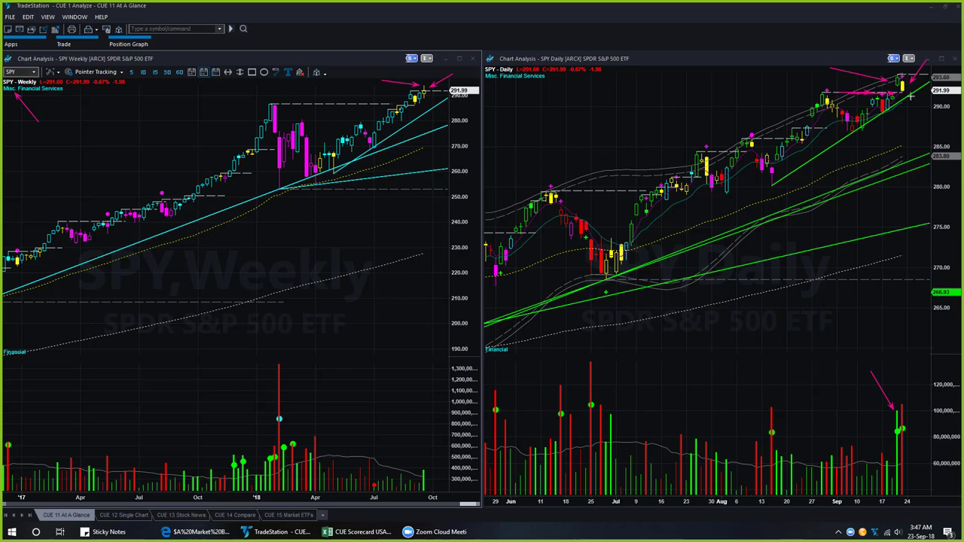
pyautogui.moveTo(925, 386); pyautogui.dragTo(909, 413)
pyautogui.moveTo(799, 172); pyautogui.dragTo(924, 91)
# - Draw a horizontal arrow back across the SPY daily volume from the latest bar and mark the earlier high-volume red bars
pyautogui.moveTo(914, 437)
pyautogui.mouseDown()
pyautogui.moveTo(870, 450)
pyautogui.moveTo(769, 437)
pyautogui.moveTo(502, 437)
pyautogui.mouseUp()
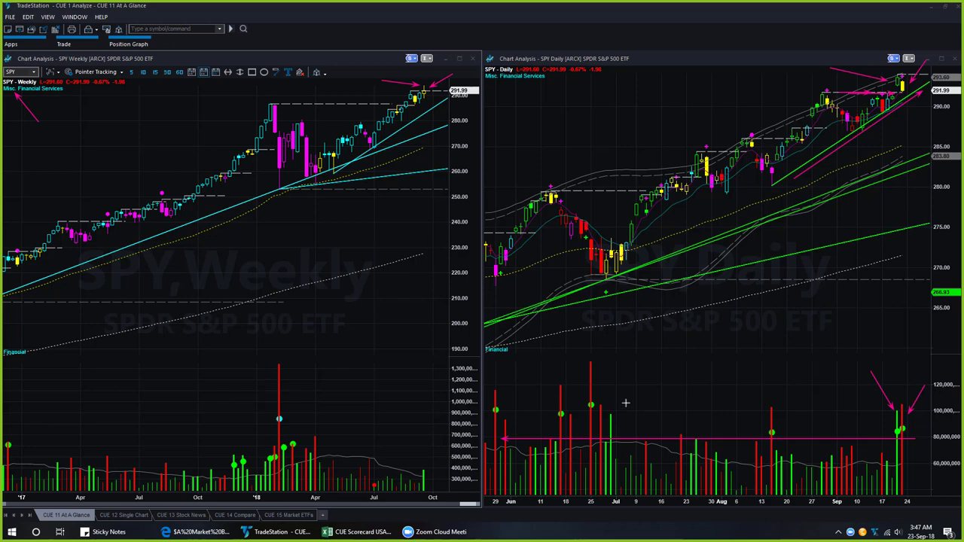
pyautogui.click(600, 378)
pyautogui.click(564, 388)
pyautogui.click(502, 391)
pyautogui.click(784, 398)
pyautogui.moveTo(782, 404); pyautogui.dragTo(773, 411)
pyautogui.click(773, 411)
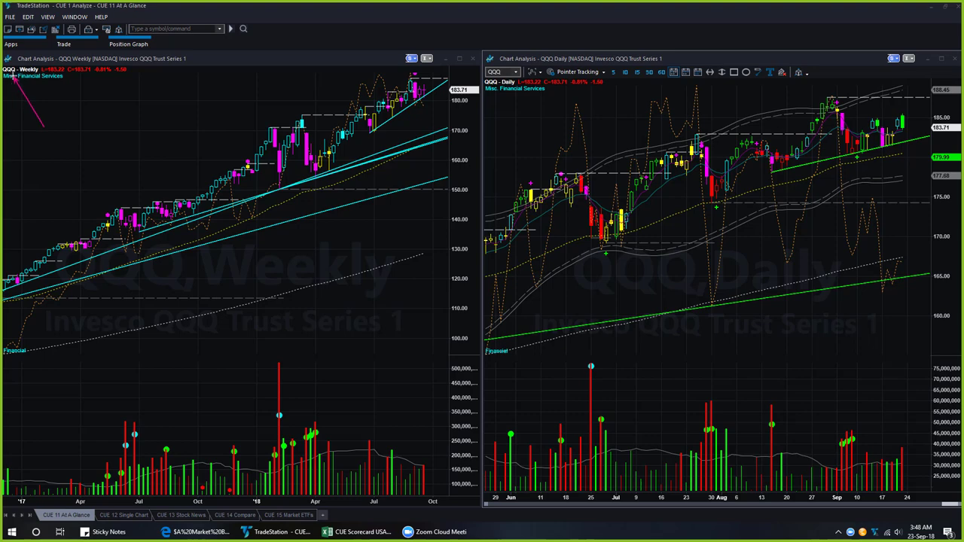
# - On the QQQ weekly chart, draw arrows at the recent peak and latest candle and along the short-term rising trendline
pyautogui.moveTo(333, 70); pyautogui.dragTo(411, 76)
pyautogui.moveTo(447, 57); pyautogui.dragTo(431, 79)
pyautogui.moveTo(385, 123); pyautogui.dragTo(443, 89)
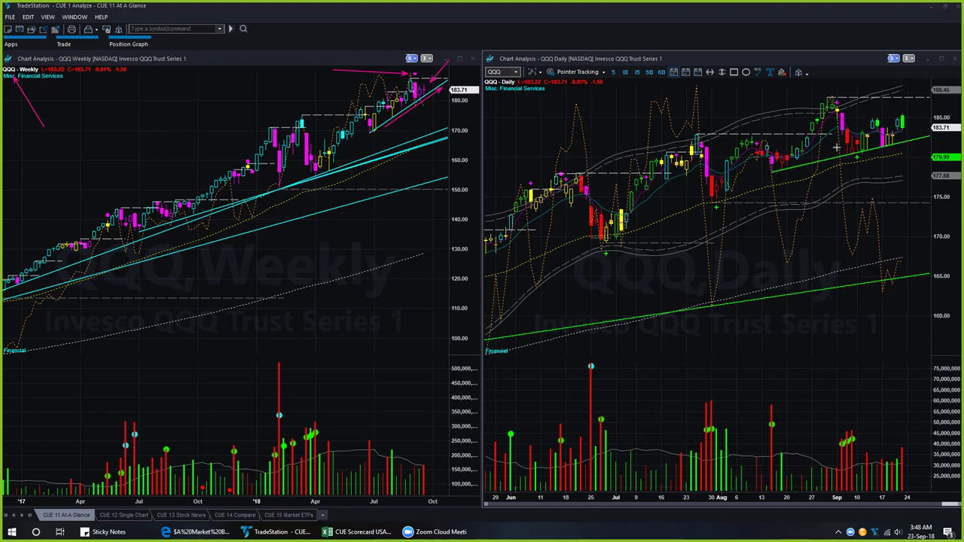
# - On the QQQ daily chart, draw an arrow along the nearest green support line and mark the latest candle
pyautogui.moveTo(754, 193); pyautogui.dragTo(928, 144)
pyautogui.moveTo(929, 97); pyautogui.dragTo(910, 114)
pyautogui.moveTo(911, 114); pyautogui.dragTo(911, 114)
# - Draw a horizontal arrow back across the QQQ daily volume and mark the earlier clusters of high-volume red bars
pyautogui.moveTo(926, 443); pyautogui.dragTo(512, 443)
pyautogui.moveTo(625, 325); pyautogui.dragTo(562, 420)
pyautogui.moveTo(723, 370); pyautogui.dragTo(706, 397)
pyautogui.moveTo(798, 378); pyautogui.dragTo(773, 407)
pyautogui.moveTo(875, 392); pyautogui.dragTo(854, 420)
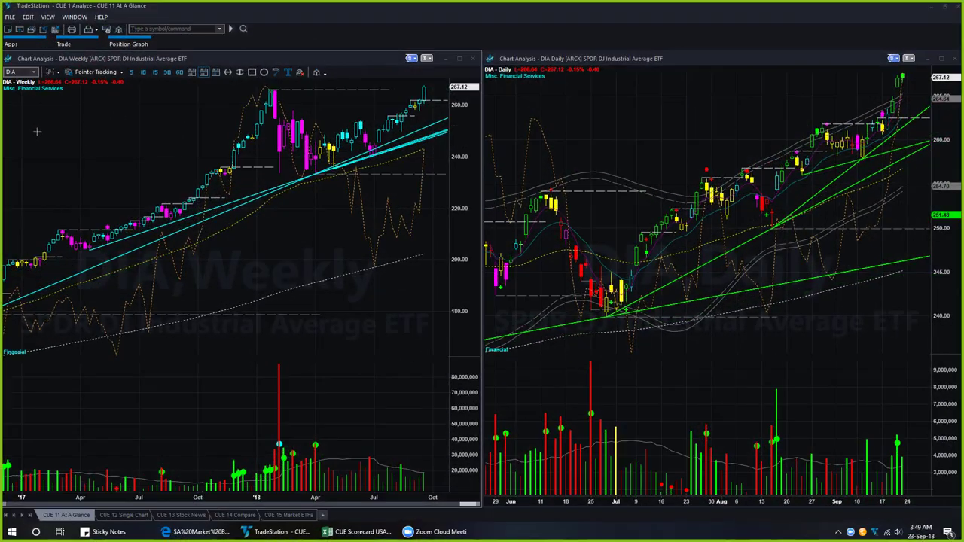
# - On the DIA weekly chart, point arrows at the symbol label and latest candle and extend one along the previous peak level
pyautogui.moveTo(37, 132); pyautogui.dragTo(15, 95)
pyautogui.moveTo(399, 73); pyautogui.dragTo(423, 84)
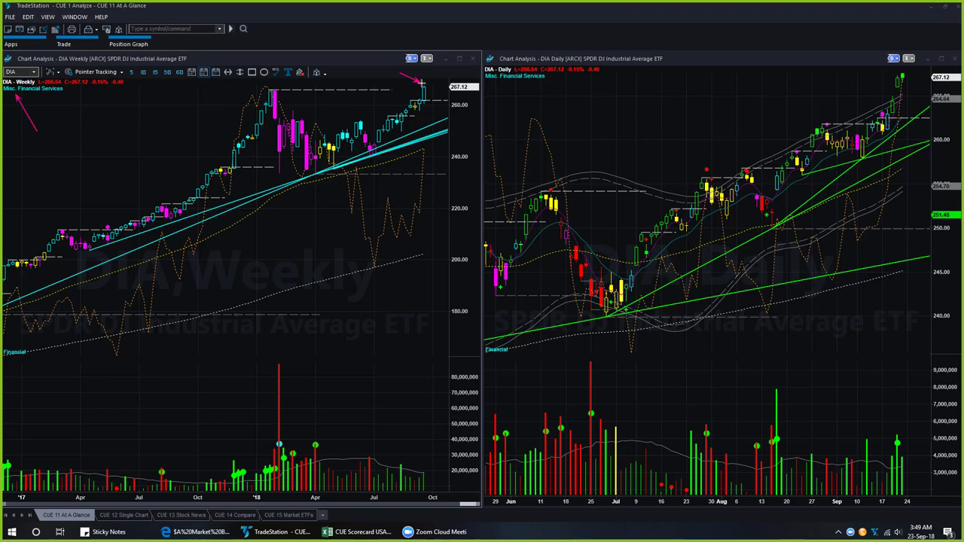
pyautogui.moveTo(476, 129); pyautogui.dragTo(433, 102)
pyautogui.moveTo(360, 88); pyautogui.dragTo(448, 91)
# - On the DIA daily chart, trace the steepest rising trendline, draw a horizontal volume level arrow, and mark two green volume spikes
pyautogui.moveTo(853, 178); pyautogui.dragTo(933, 113)
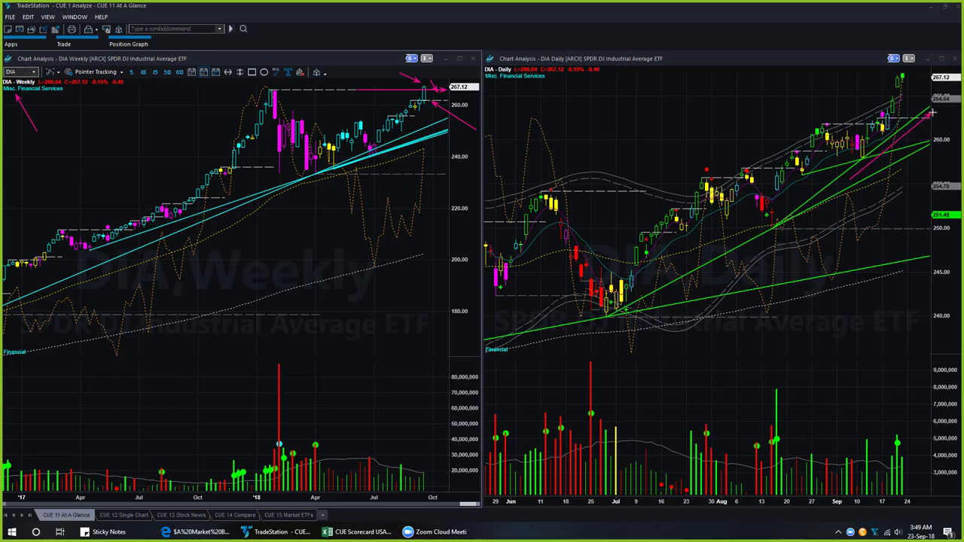
pyautogui.moveTo(919, 440); pyautogui.dragTo(609, 440)
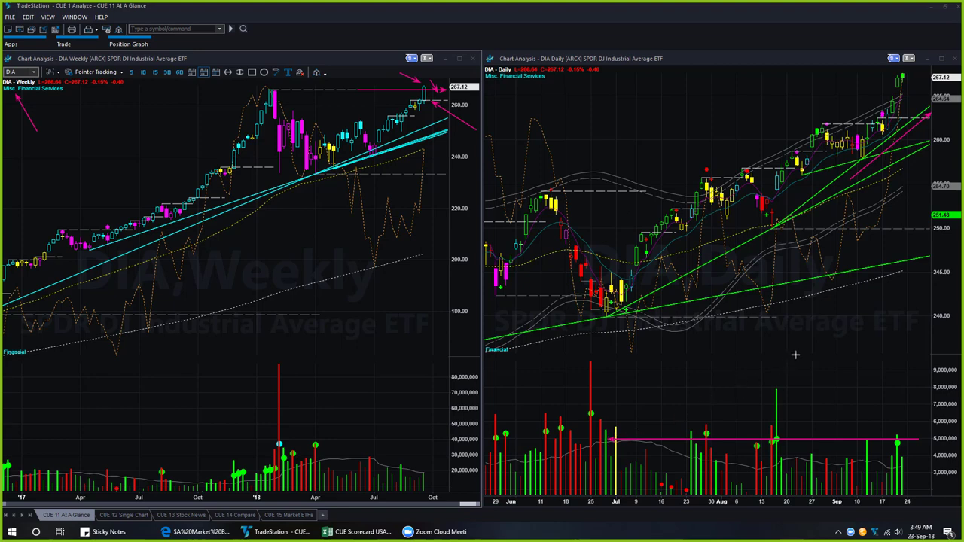
pyautogui.moveTo(796, 354); pyautogui.dragTo(779, 388)
pyautogui.moveTo(917, 400); pyautogui.dragTo(900, 433)
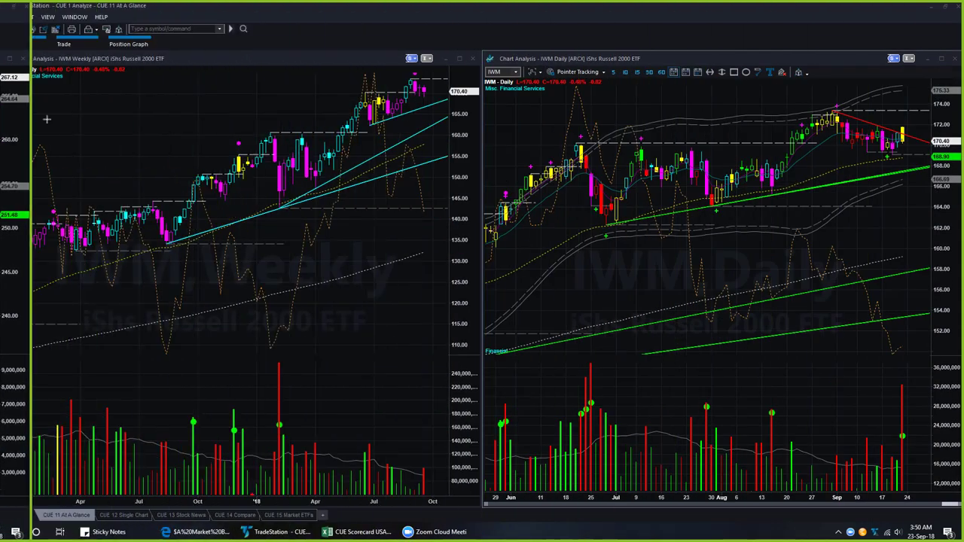
# - On the IWM charts, mark the weekly symbol, peak and latest candles, then the daily chart's red downtrend line and latest candle
pyautogui.moveTo(41, 113); pyautogui.dragTo(12, 79)
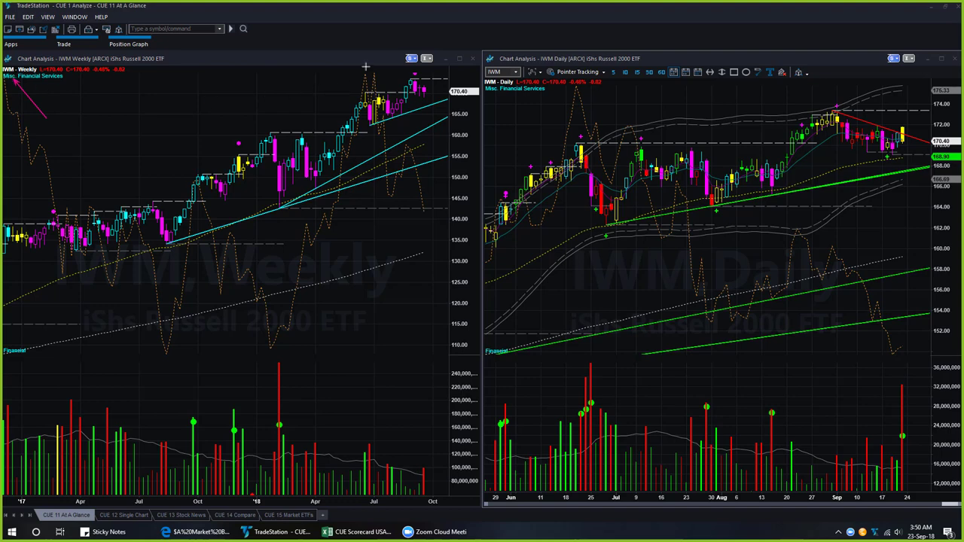
pyautogui.moveTo(367, 64); pyautogui.dragTo(413, 73)
pyautogui.moveTo(441, 64); pyautogui.dragTo(428, 84)
pyautogui.moveTo(835, 112); pyautogui.dragTo(901, 132)
pyautogui.moveTo(930, 90)
pyautogui.mouseDown()
pyautogui.moveTo(907, 126)
pyautogui.moveTo(911, 149)
pyautogui.mouseUp()
# - Draw a horizontal arrow back across the IWM daily volume and mark the earlier and latest red volume spikes
pyautogui.moveTo(926, 433); pyautogui.dragTo(539, 433)
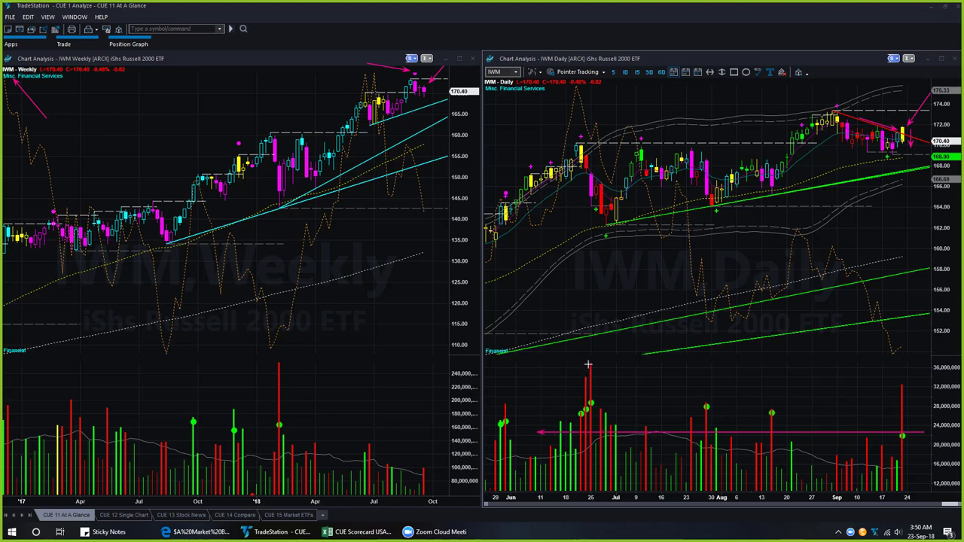
pyautogui.moveTo(584, 352); pyautogui.dragTo(593, 377)
pyautogui.moveTo(718, 378); pyautogui.dragTo(710, 397)
pyautogui.moveTo(795, 386); pyautogui.dragTo(782, 404)
pyautogui.moveTo(923, 370); pyautogui.dragTo(905, 395)
pyautogui.press('Escape')
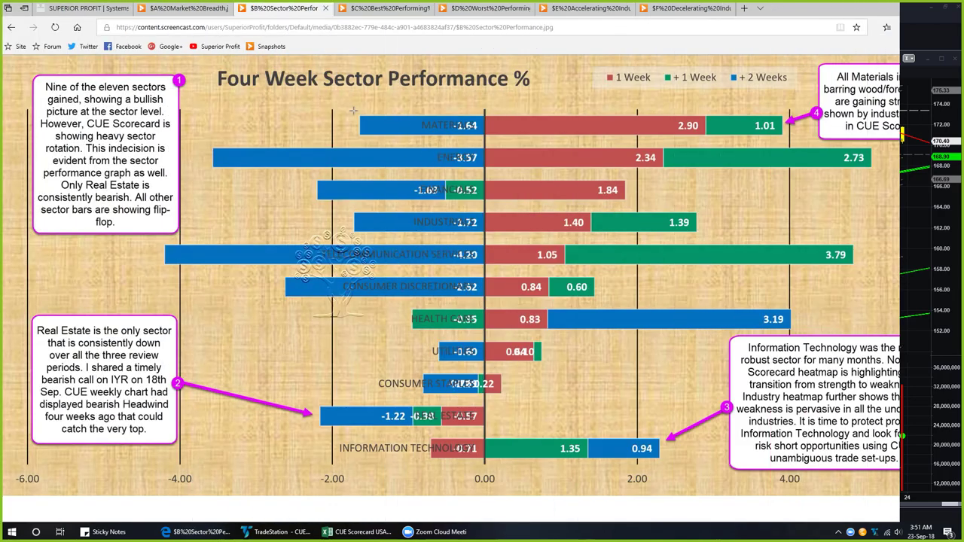
# - On the Four Week Sector Performance snapshot, underline the title and point arrows from each legend period to its matching Materials bar
pyautogui.moveTo(263, 96); pyautogui.dragTo(466, 103)
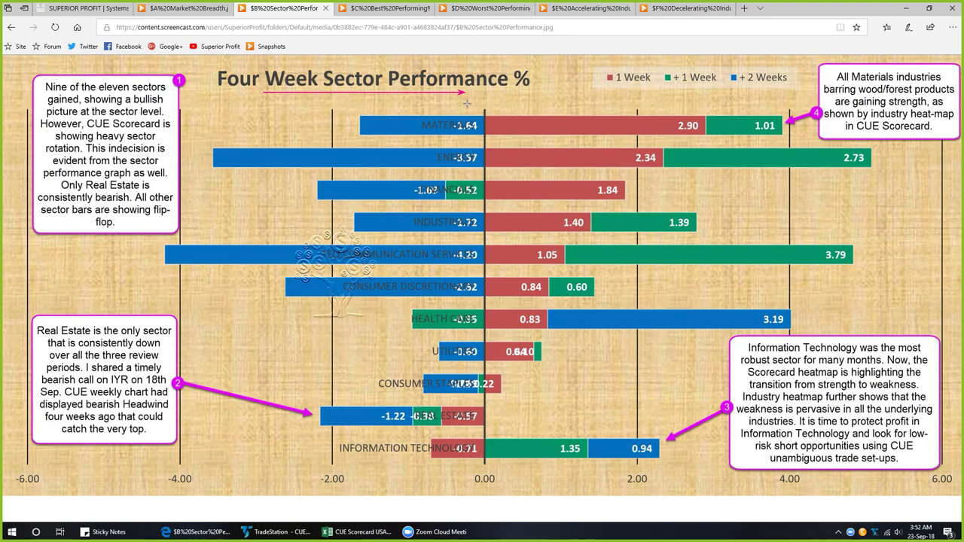
pyautogui.moveTo(588, 64)
pyautogui.mouseDown()
pyautogui.moveTo(601, 73)
pyautogui.moveTo(570, 113)
pyautogui.mouseUp()
pyautogui.moveTo(665, 55); pyautogui.dragTo(678, 67)
pyautogui.moveTo(728, 103); pyautogui.dragTo(738, 115)
pyautogui.moveTo(739, 55); pyautogui.dragTo(748, 73)
pyautogui.moveTo(470, 103); pyautogui.dragTo(456, 115)
# - Underline the key phrases of callout 1 on sector gains, heavy rotation and bearish Real Estate, and mark the Real Estate bar
pyautogui.moveTo(58, 92); pyautogui.dragTo(132, 93)
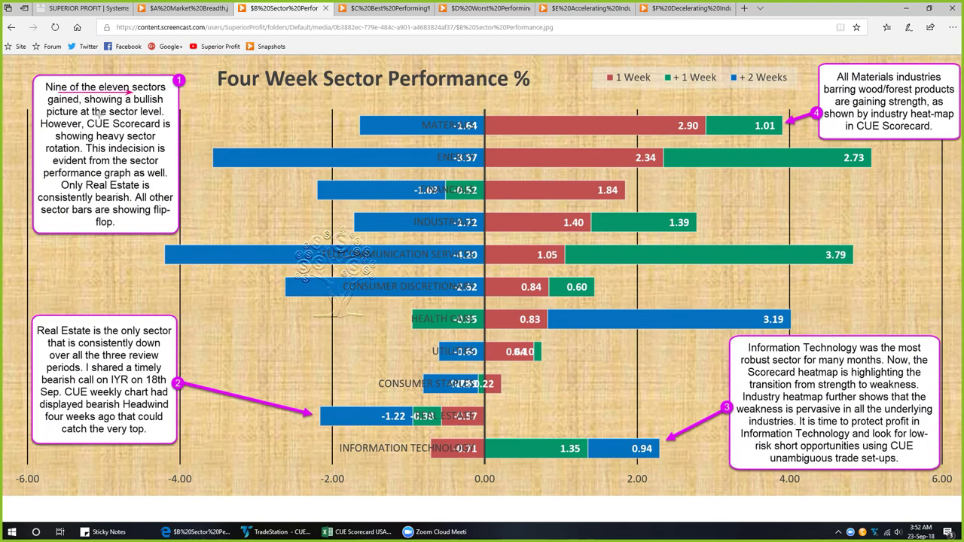
pyautogui.moveTo(109, 105); pyautogui.dragTo(151, 105)
pyautogui.moveTo(69, 130); pyautogui.dragTo(144, 128)
pyautogui.moveTo(59, 155); pyautogui.dragTo(77, 154)
pyautogui.moveTo(79, 191); pyautogui.dragTo(116, 193)
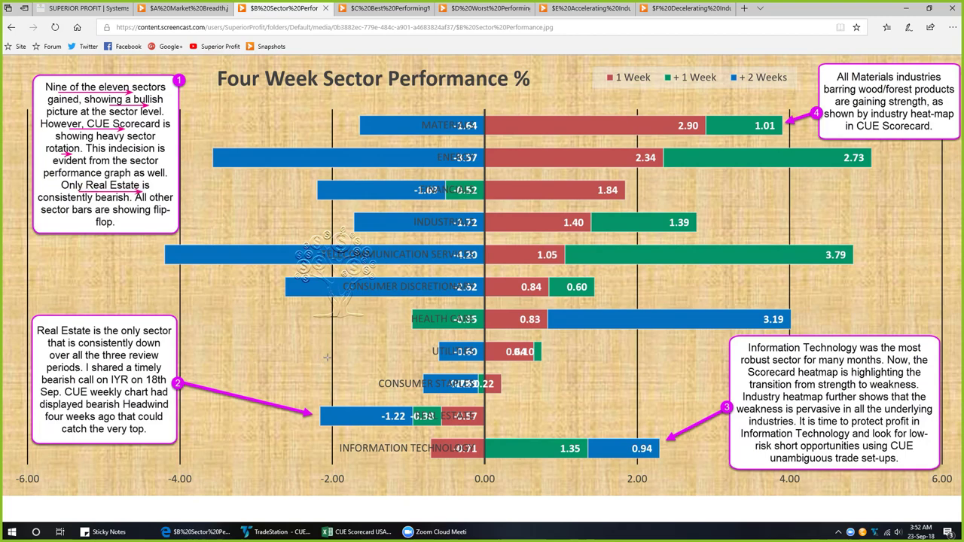
pyautogui.moveTo(300, 370); pyautogui.dragTo(347, 403)
pyautogui.moveTo(74, 204)
pyautogui.mouseDown()
pyautogui.moveTo(100, 202)
pyautogui.moveTo(94, 216)
pyautogui.moveTo(140, 221)
pyautogui.mouseUp()
# - Draw opposing arrows above the Materials, Energy, Financials and Industrials bars to mark their flip-flop moves
pyautogui.moveTo(515, 96); pyautogui.dragTo(532, 113)
pyautogui.moveTo(491, 112)
pyautogui.mouseDown()
pyautogui.moveTo(509, 111)
pyautogui.moveTo(423, 113)
pyautogui.mouseUp()
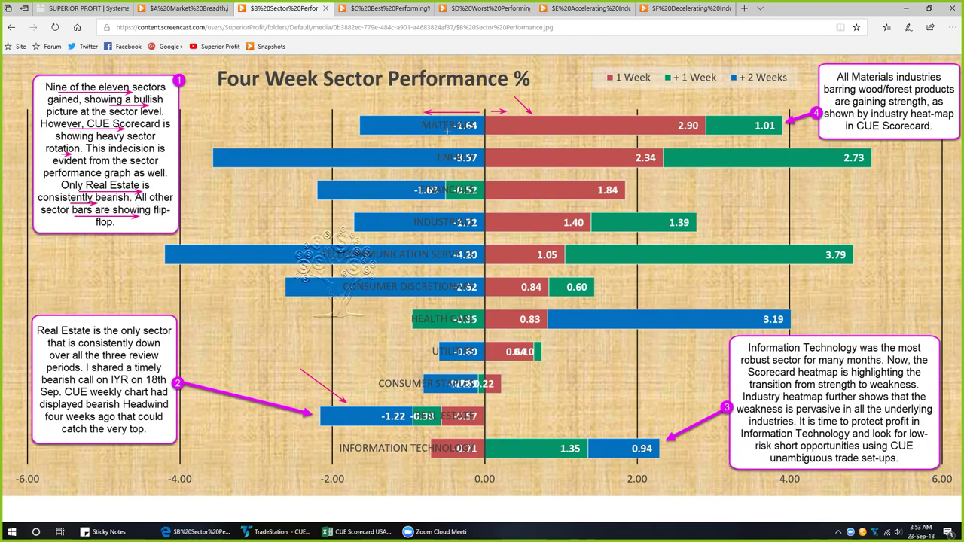
pyautogui.moveTo(499, 145); pyautogui.dragTo(455, 144)
pyautogui.moveTo(490, 175); pyautogui.dragTo(454, 174)
pyautogui.moveTo(491, 208); pyautogui.dragTo(450, 209)
# - Underline the key phrases of callout 2 about Real Estate and the bearish IYR call, and point an arrow at its date
pyautogui.moveTo(73, 336); pyautogui.dragTo(149, 335)
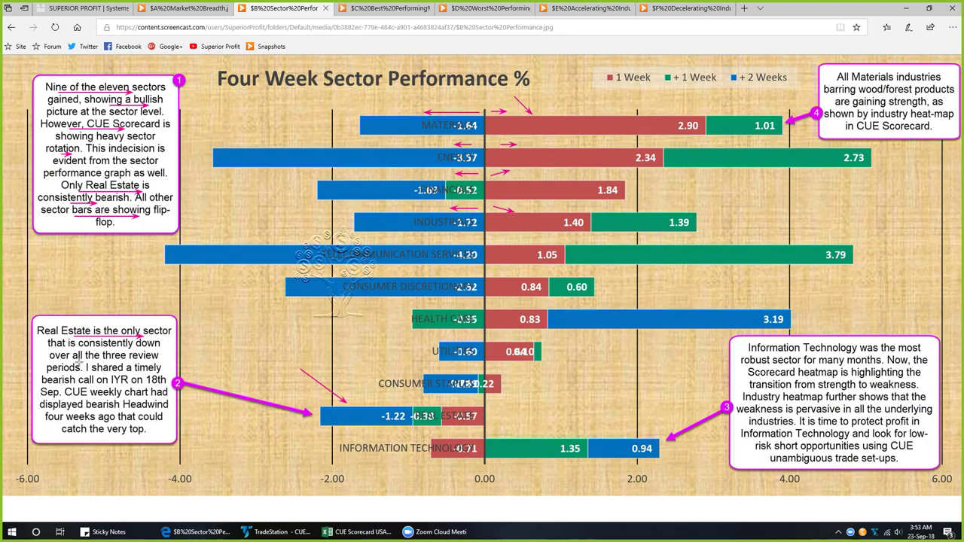
pyautogui.moveTo(76, 362); pyautogui.dragTo(125, 362)
pyautogui.moveTo(110, 385); pyautogui.dragTo(155, 385)
pyautogui.moveTo(197, 354); pyautogui.dragTo(171, 376)
pyautogui.moveTo(58, 423); pyautogui.dragTo(156, 422)
pyautogui.moveTo(86, 439); pyautogui.dragTo(143, 437)
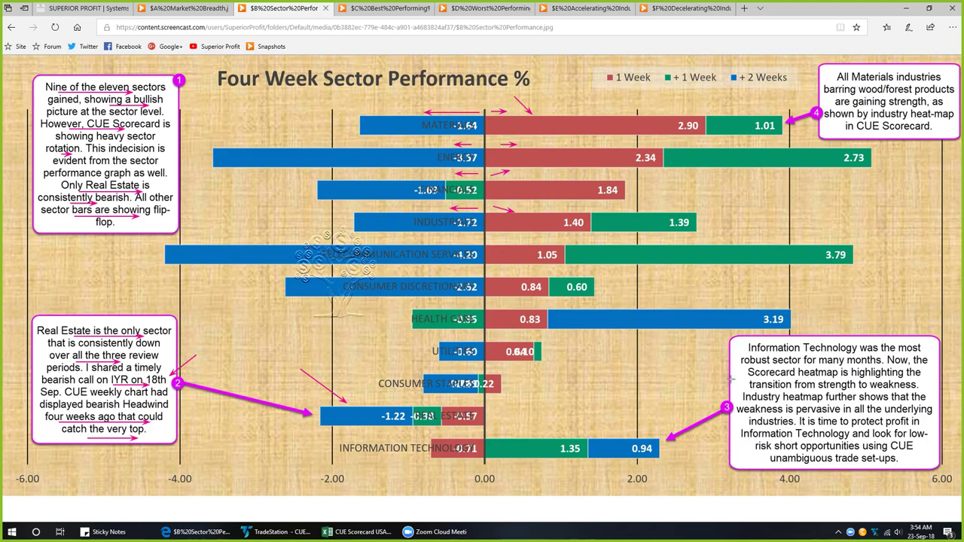
# - Mark the Information Technology bars with arrows and underline callout 3's phrases on the once robust sector and the Scorecard heatmap
pyautogui.moveTo(688, 397); pyautogui.dragTo(652, 433)
pyautogui.moveTo(435, 469); pyautogui.dragTo(447, 465)
pyautogui.moveTo(762, 368); pyautogui.dragTo(881, 367)
pyautogui.moveTo(763, 380); pyautogui.dragTo(908, 381)
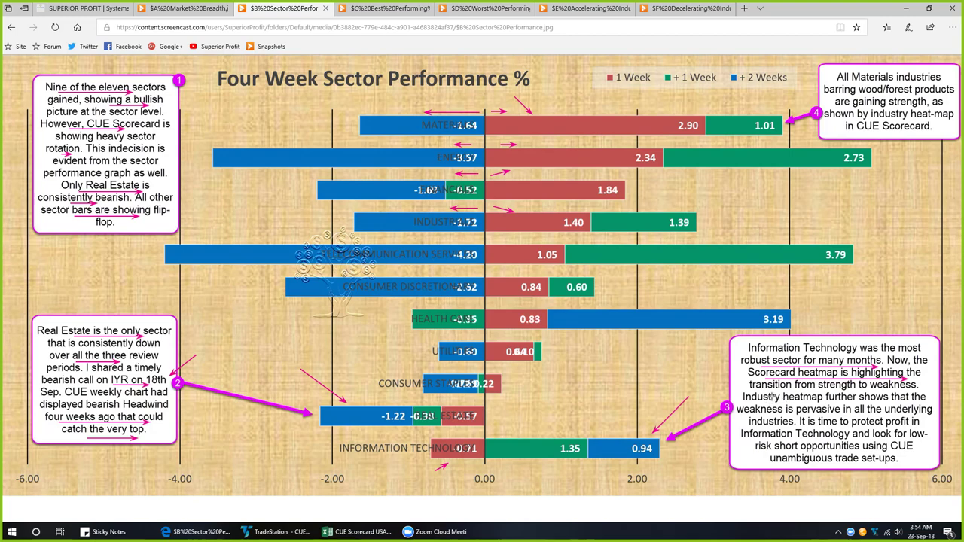
# - Underline callout 3's phrases on the industry heatmap, pervasive weakness, short opportunities and unambiguous trade set-ups
pyautogui.moveTo(744, 402); pyautogui.dragTo(847, 402)
pyautogui.moveTo(768, 415); pyautogui.dragTo(924, 414)
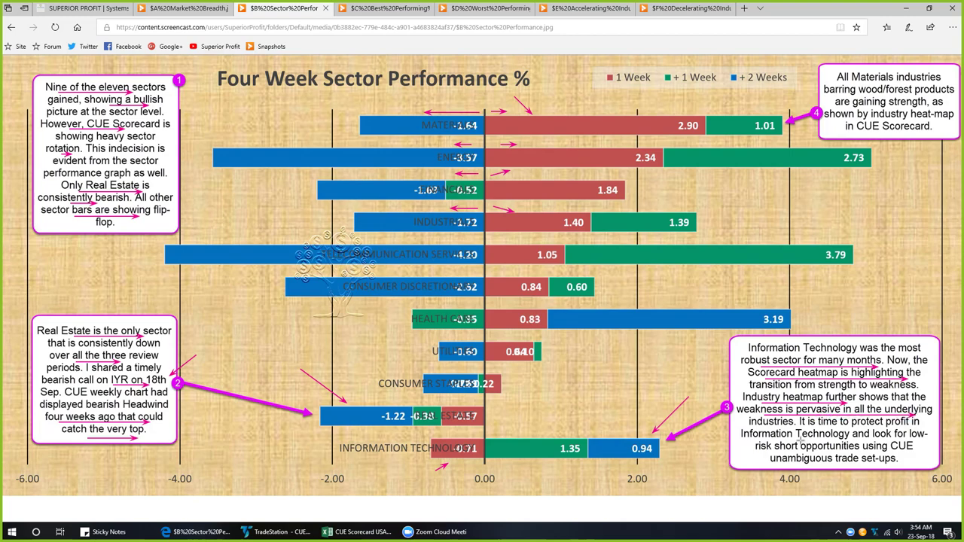
pyautogui.moveTo(774, 441); pyautogui.dragTo(841, 440)
pyautogui.moveTo(782, 452); pyautogui.dragTo(879, 451)
pyautogui.moveTo(820, 464); pyautogui.dragTo(892, 463)
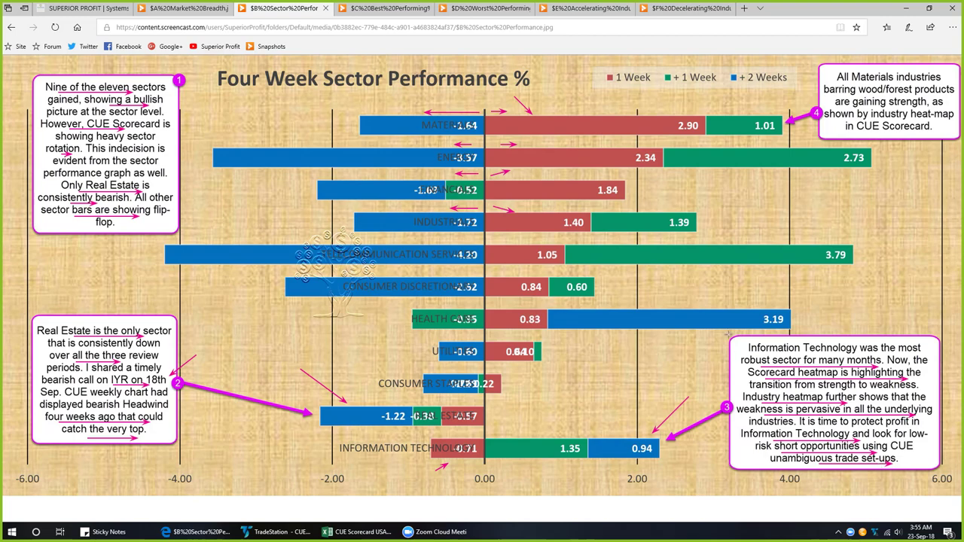
# - Point arrows at the Materials one-week bar and underline "industry heat-map" and "CUE Scorecard" in callout 4
pyautogui.moveTo(685, 89); pyautogui.dragTo(672, 112)
pyautogui.moveTo(880, 121); pyautogui.dragTo(934, 119)
pyautogui.moveTo(867, 135)
pyautogui.mouseDown()
pyautogui.moveTo(921, 134)
pyautogui.moveTo(910, 139)
pyautogui.mouseUp()
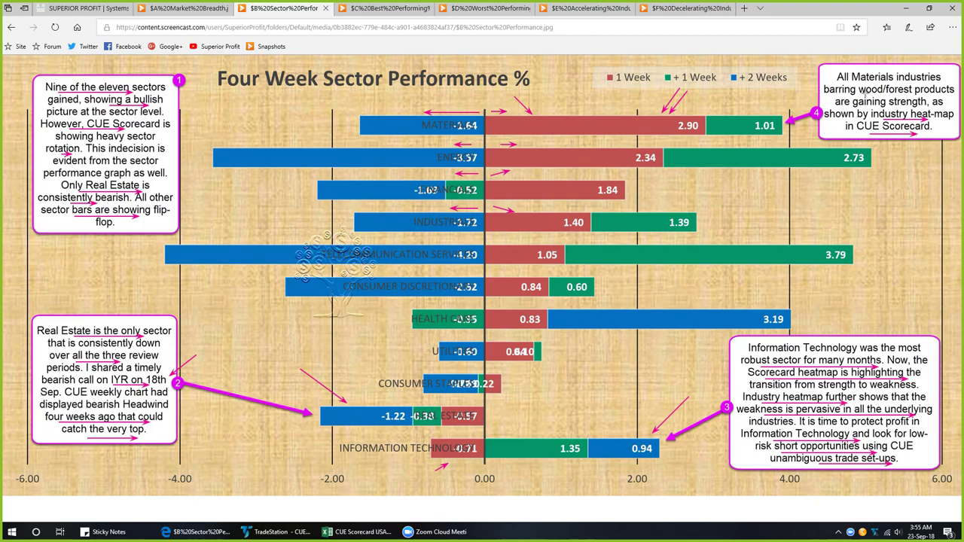
# - Underline the wood/forest products exception in callout 4 and point an arrow at callout 2 on Real Estate
pyautogui.moveTo(829, 95); pyautogui.dragTo(948, 96)
pyautogui.moveTo(205, 329); pyautogui.dragTo(163, 371)
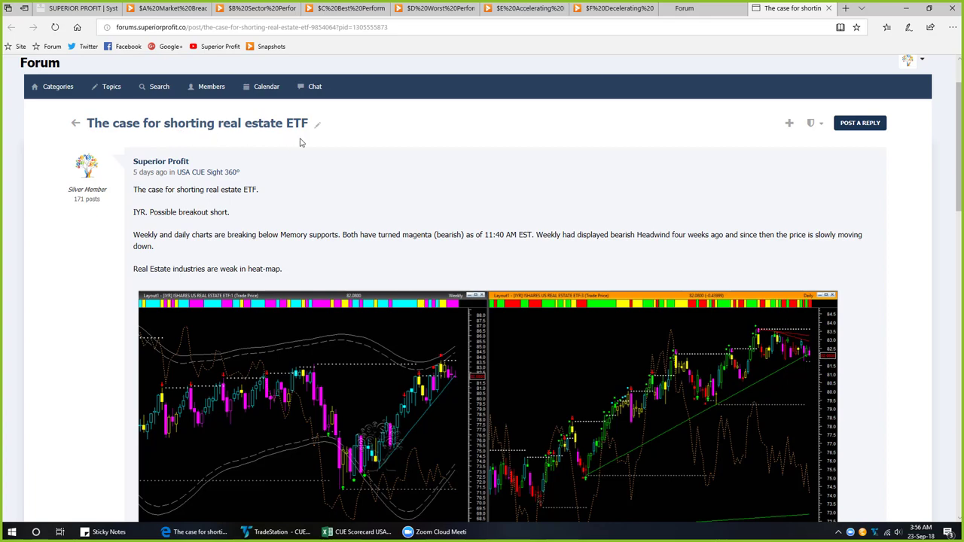
# - Enlarge the IYR charts in the forum post and point arrows at the weekly chart's top, latest bars and rising trendline
pyautogui.click(315, 359)
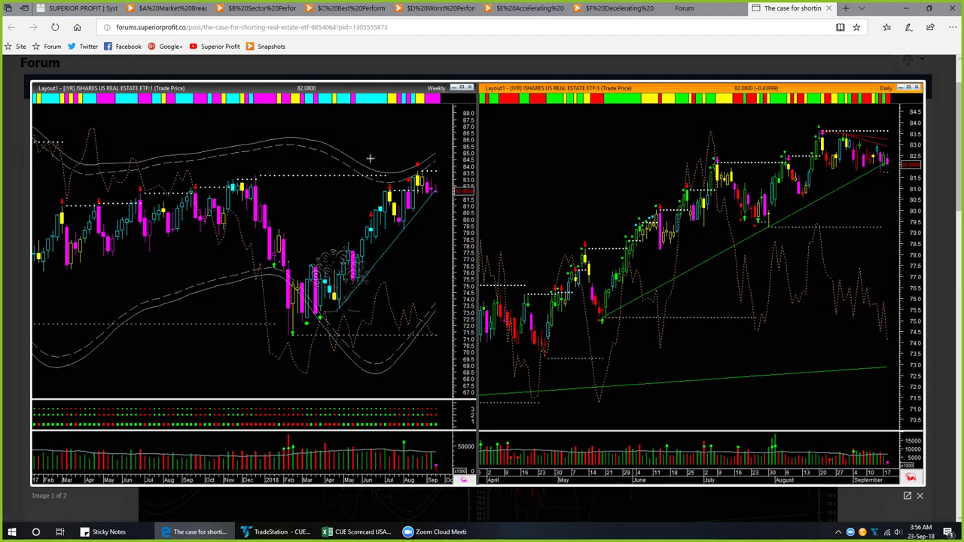
pyautogui.moveTo(380, 131); pyautogui.dragTo(414, 161)
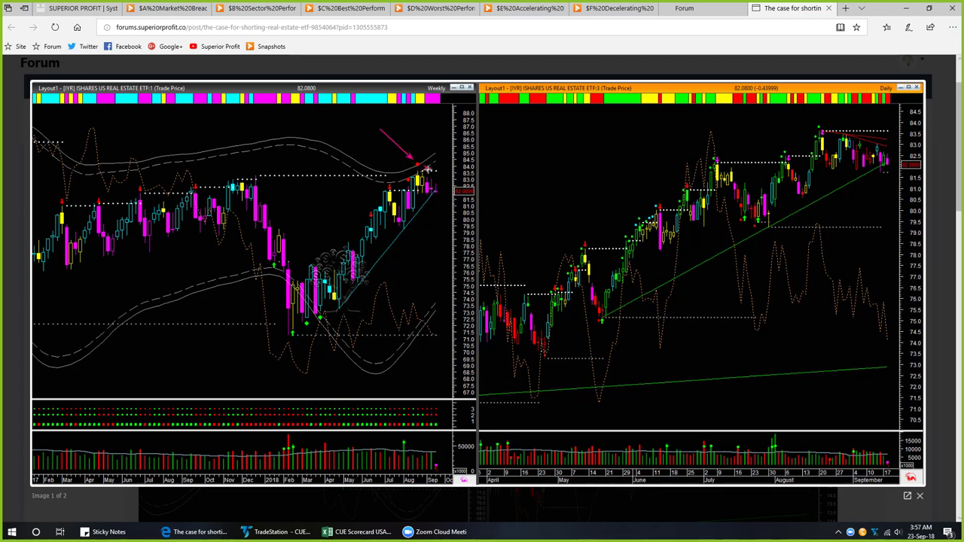
pyautogui.moveTo(433, 172); pyautogui.dragTo(444, 186)
pyautogui.moveTo(412, 261); pyautogui.dragTo(434, 198)
# - Mark the daily IYR chart's rising trendline, falling resistance, latest bar and declining dotted line with arrows, and close the enlarged image
pyautogui.moveTo(803, 212); pyautogui.dragTo(869, 173)
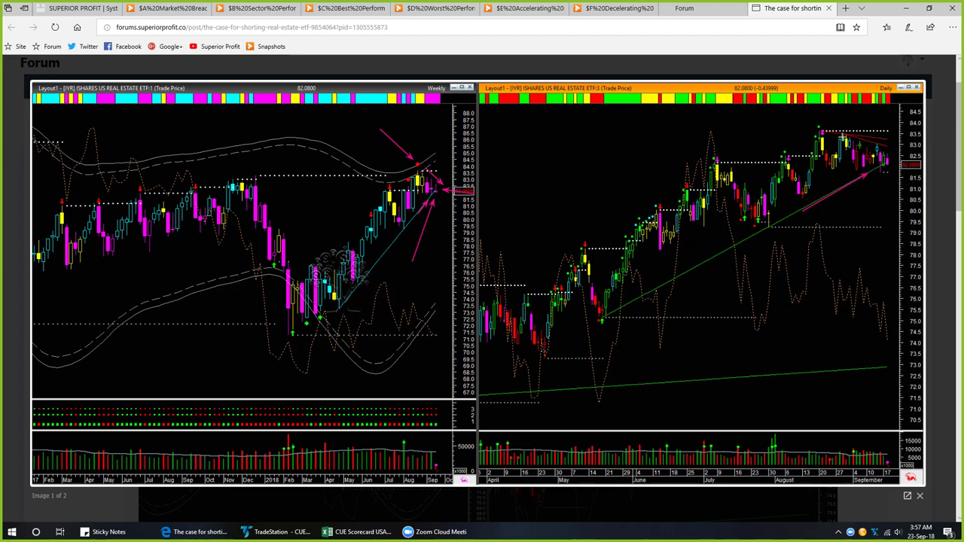
pyautogui.moveTo(843, 133); pyautogui.dragTo(889, 143)
pyautogui.moveTo(913, 199); pyautogui.dragTo(892, 170)
pyautogui.moveTo(843, 243); pyautogui.dragTo(895, 298)
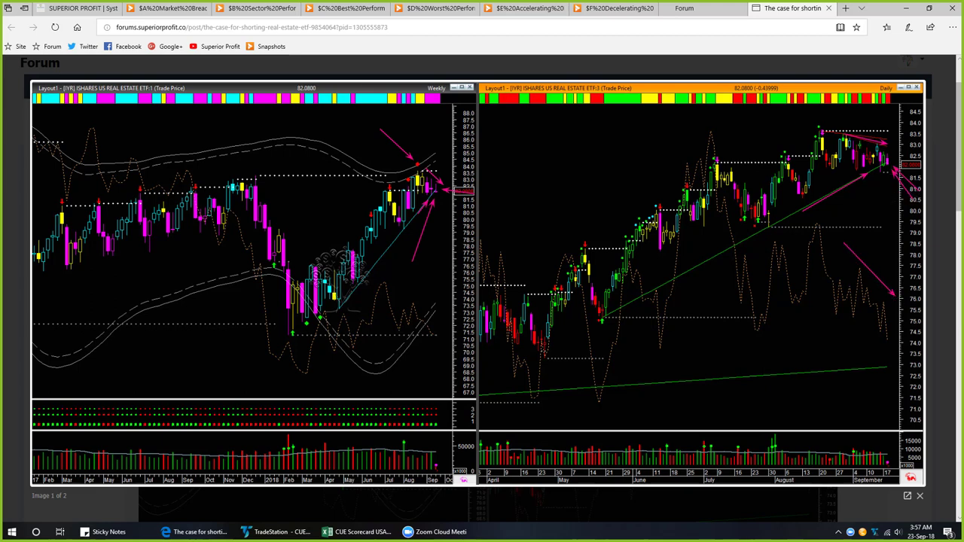
pyautogui.press('Escape')
pyautogui.click(889, 275)
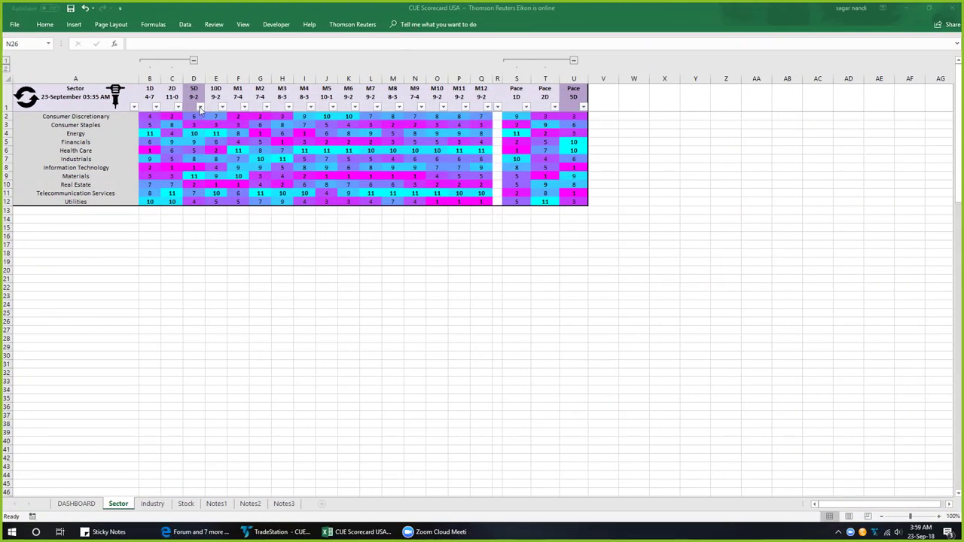
# - Highlight the sector names, the M1 to M12 and 1D to 10D headers, and the heatmap block in the Scorecard's Sector sheet
pyautogui.moveTo(83, 118); pyautogui.dragTo(80, 202)
pyautogui.moveTo(239, 95); pyautogui.dragTo(468, 104)
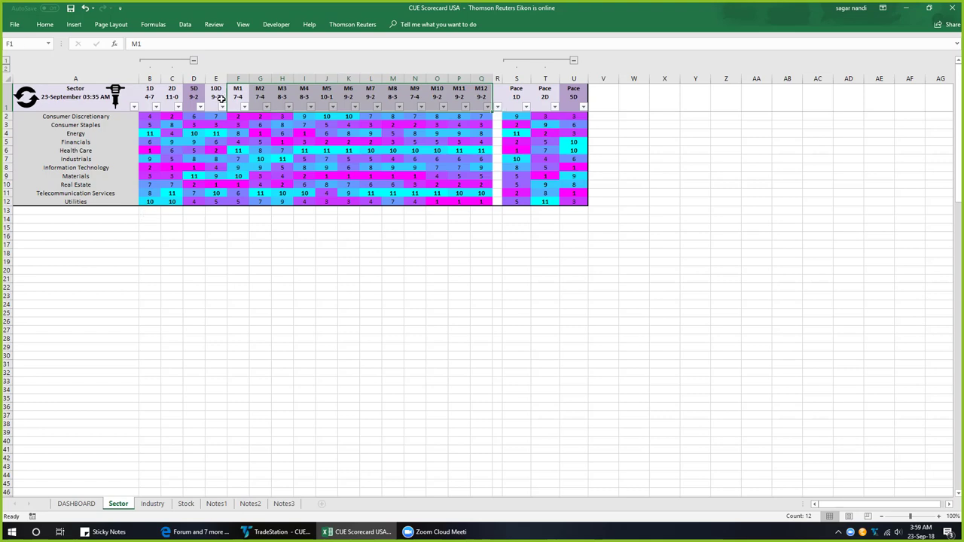
pyautogui.moveTo(216, 97); pyautogui.dragTo(151, 103)
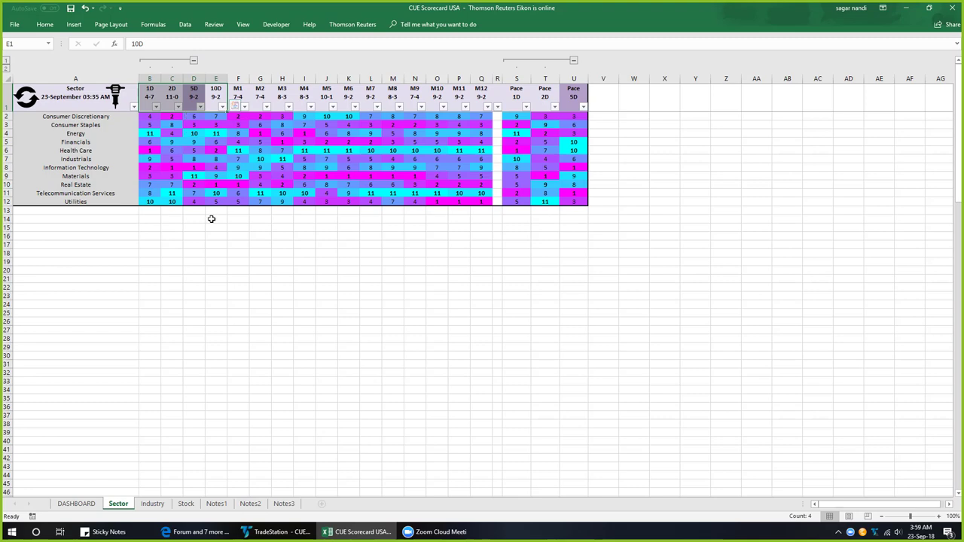
pyautogui.click(214, 244)
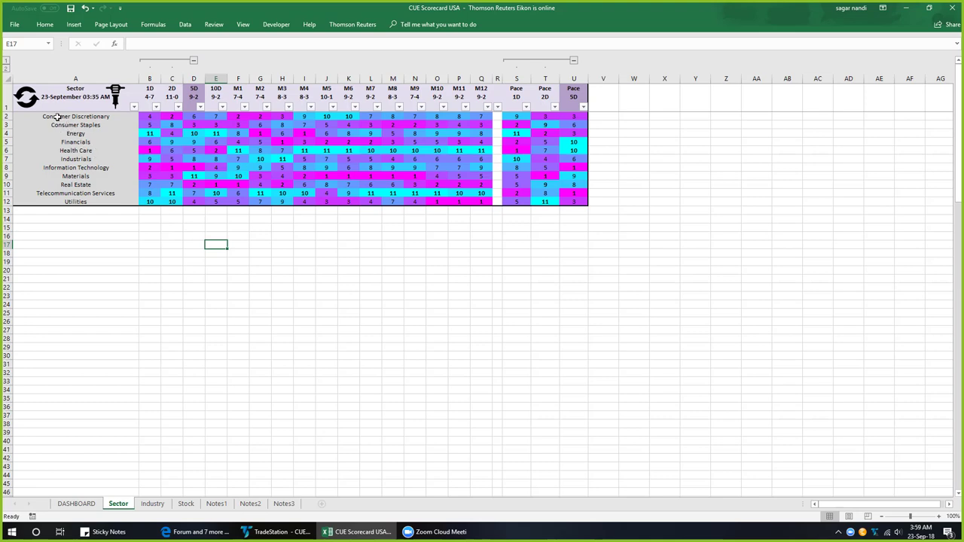
pyautogui.moveTo(56, 117); pyautogui.dragTo(483, 202)
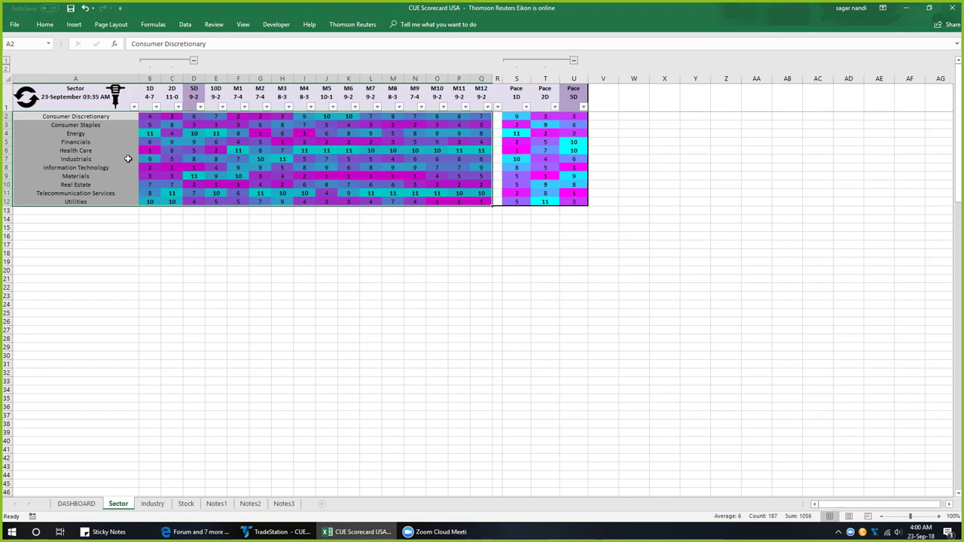
# - Highlight the Information Technology and Materials rows of the sector heatmap and drill down from Information Technology to the industry level
pyautogui.click(128, 159)
pyautogui.press('Down')
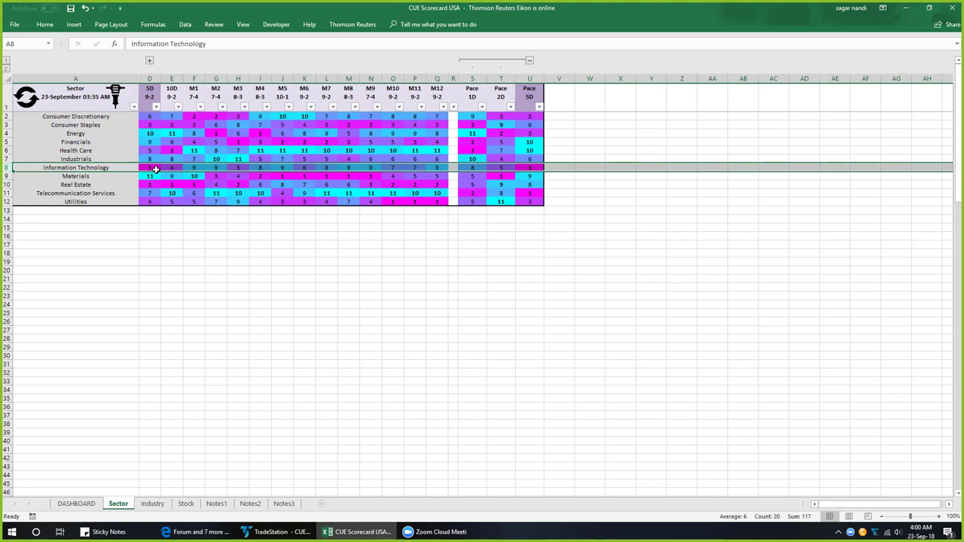
pyautogui.keyDown('shift'); pyautogui.click(7, 175); pyautogui.keyUp('shift')
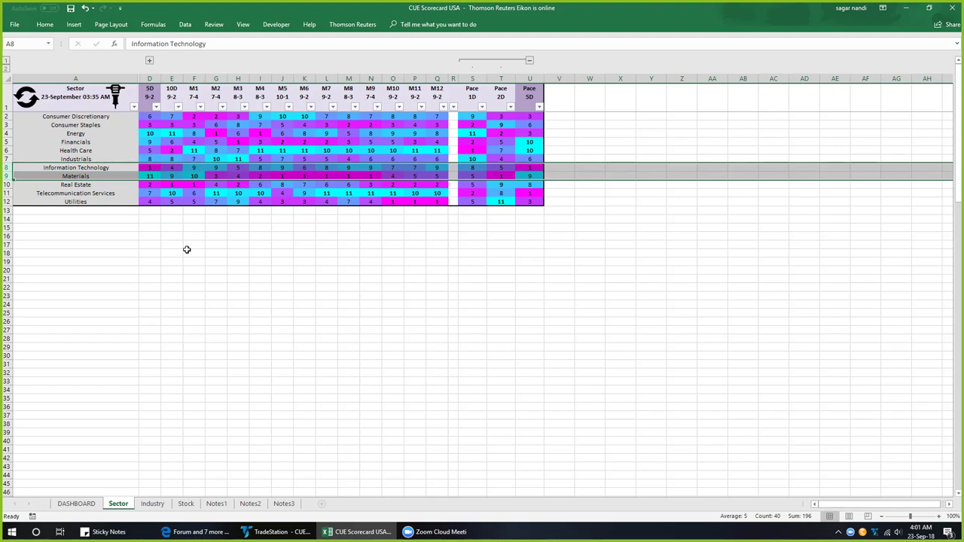
pyautogui.click(111, 167)
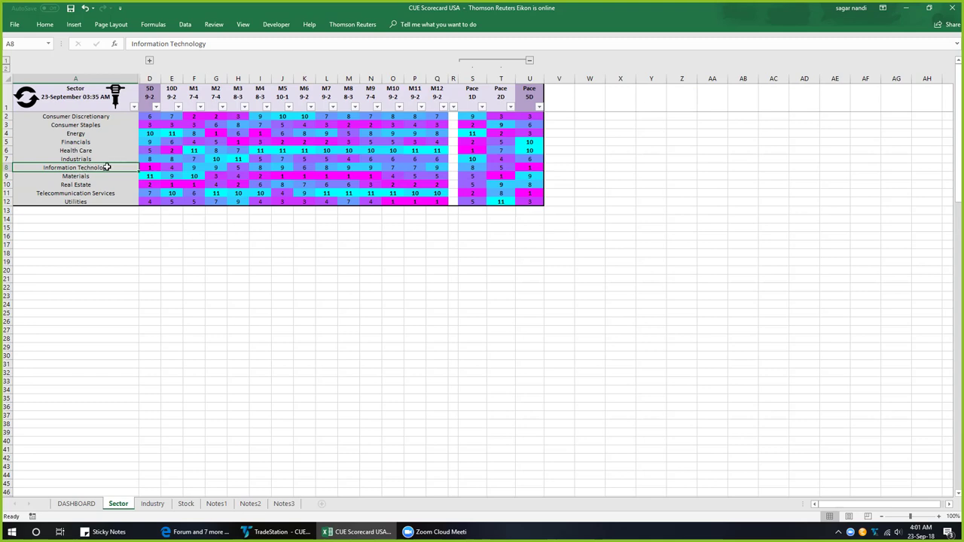
pyautogui.click(115, 96)
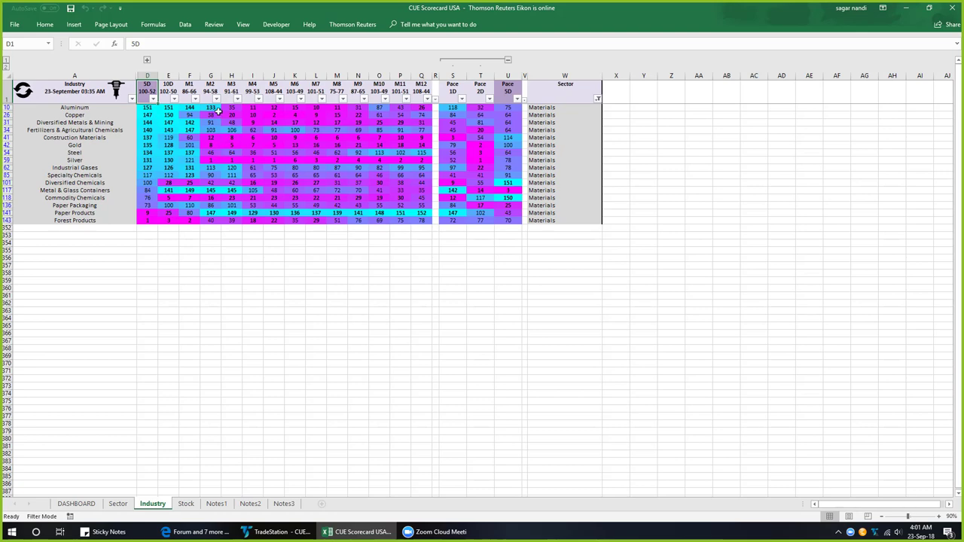
# - Highlight the Materials industries' older monthly ranks, their 5D to M1 ranks, and the industry names from Aluminum to Diversified Chemicals
pyautogui.moveTo(210, 107); pyautogui.dragTo(373, 196)
pyautogui.moveTo(145, 108); pyautogui.dragTo(195, 202)
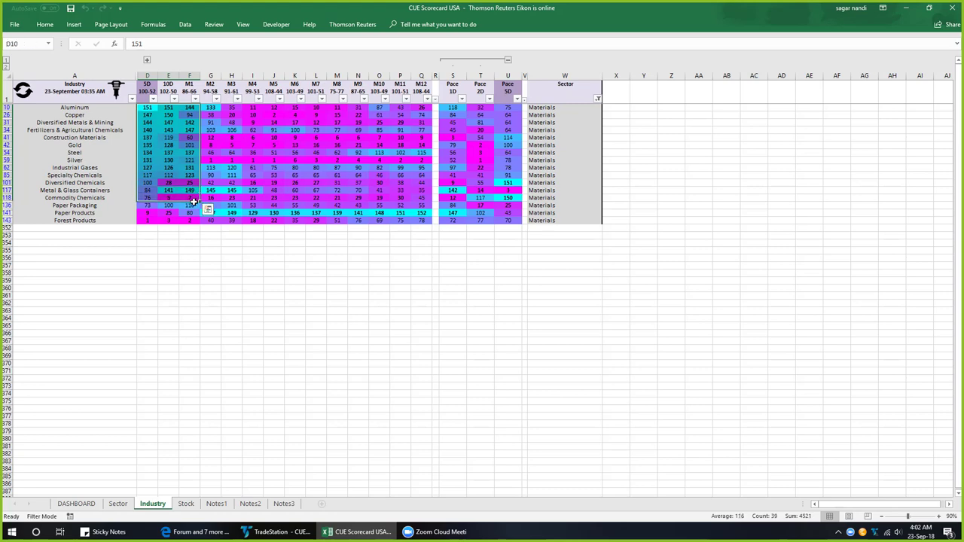
pyautogui.click(190, 260)
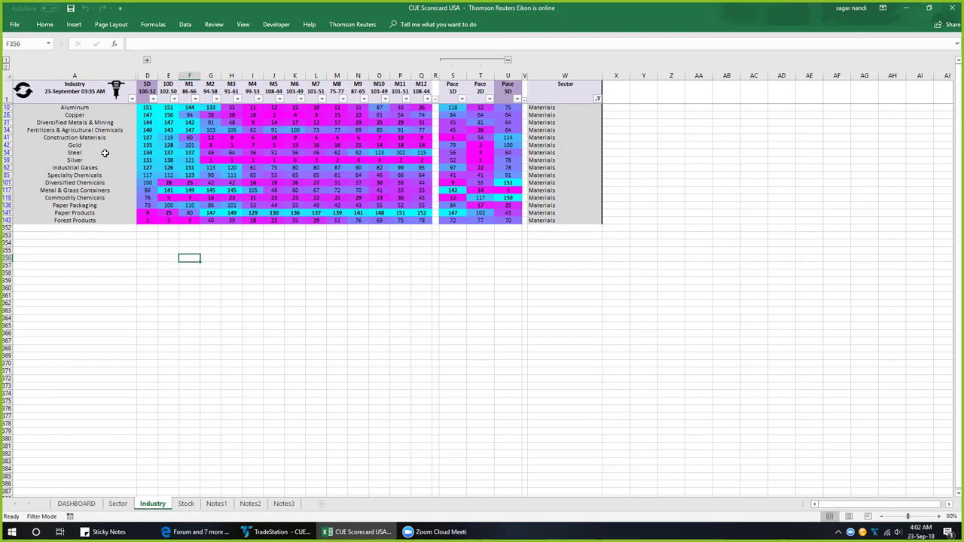
pyautogui.moveTo(76, 108); pyautogui.dragTo(81, 185)
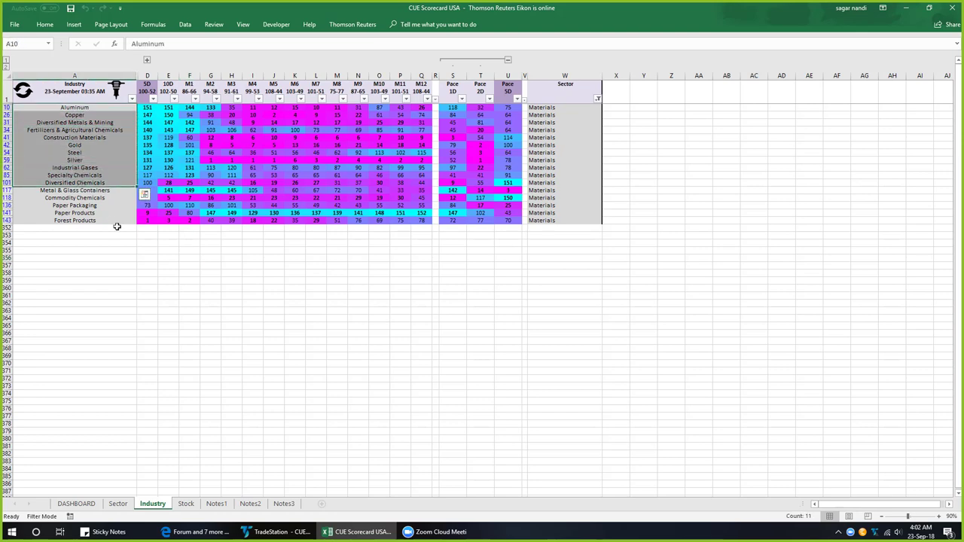
pyautogui.click(190, 270)
pyautogui.hotkey('ctrl', 'z')
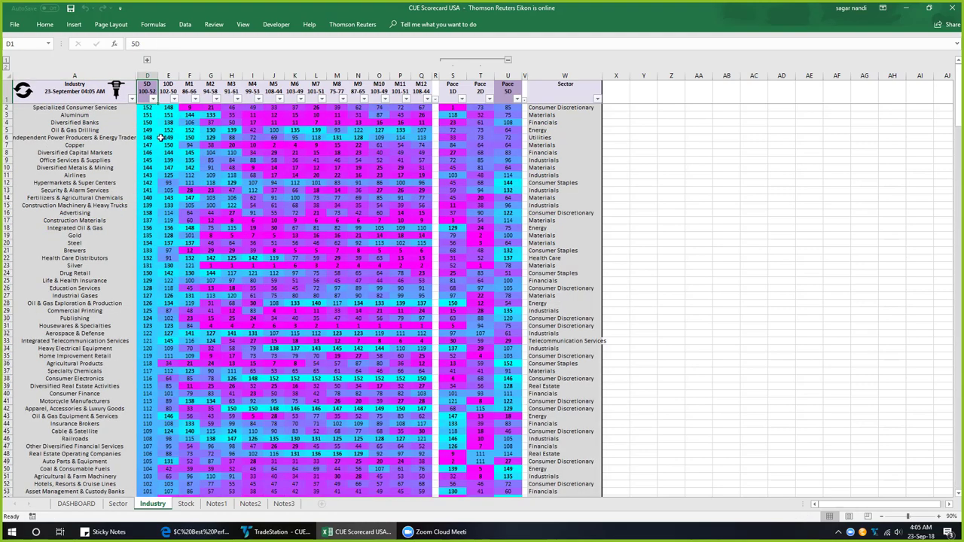
# - Highlight the top 5D ranks in the full industry list, and the Aluminum and Diversified Banks rows
pyautogui.click(147, 109)
pyautogui.moveTo(145, 115); pyautogui.dragTo(139, 258)
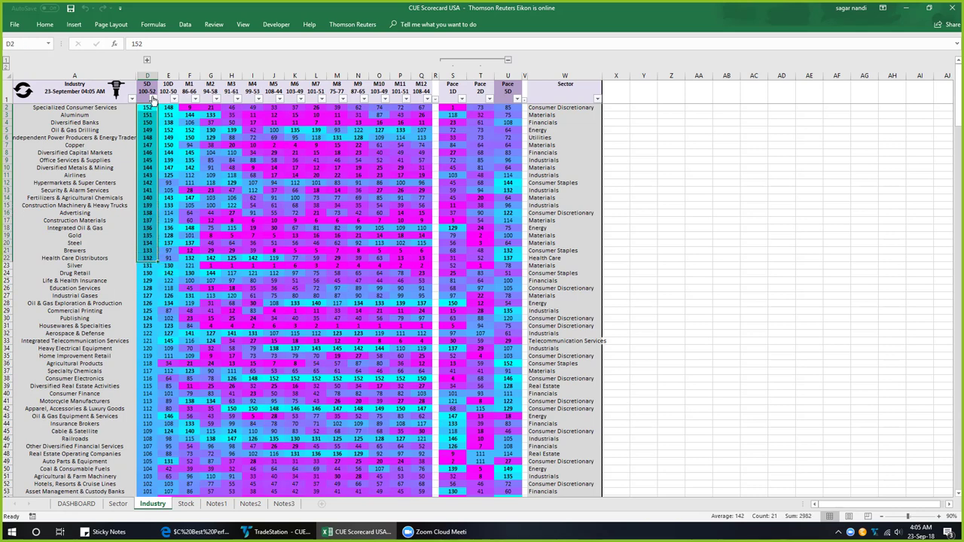
pyautogui.click(5, 115)
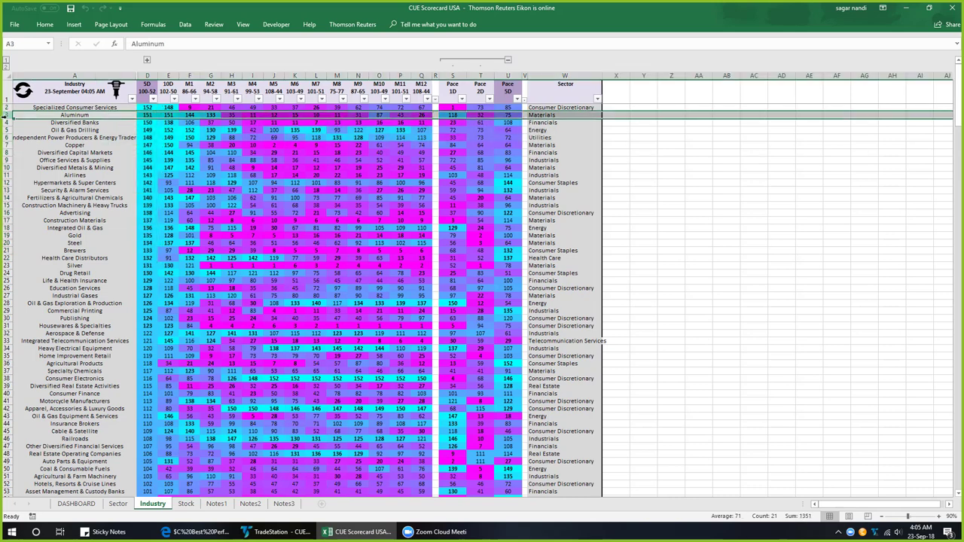
pyautogui.keyDown('shift'); pyautogui.click(5, 122); pyautogui.keyUp('shift')
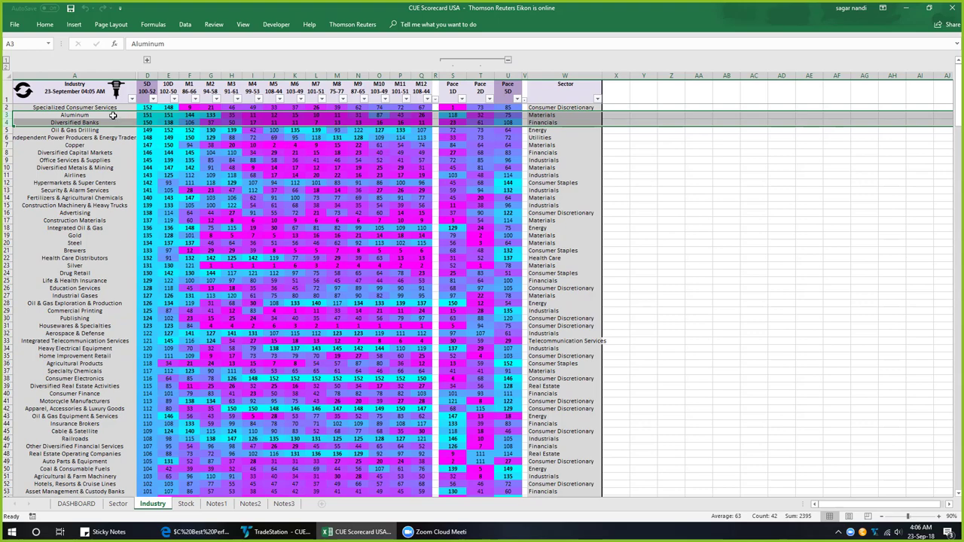
# - Drill down from Aluminum to its stocks in the Scorecard and switch to TradeStation for the CENX charts
pyautogui.click(111, 114)
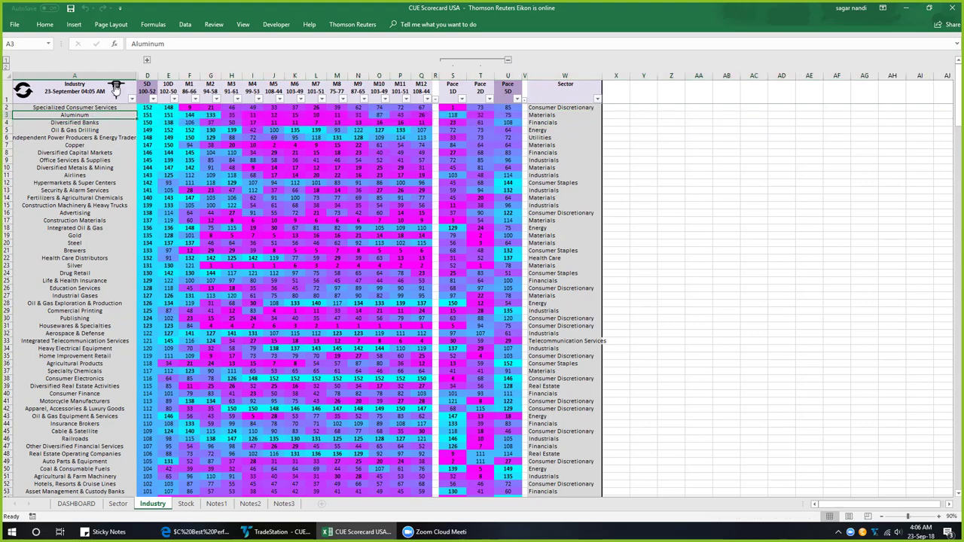
pyautogui.click(115, 88)
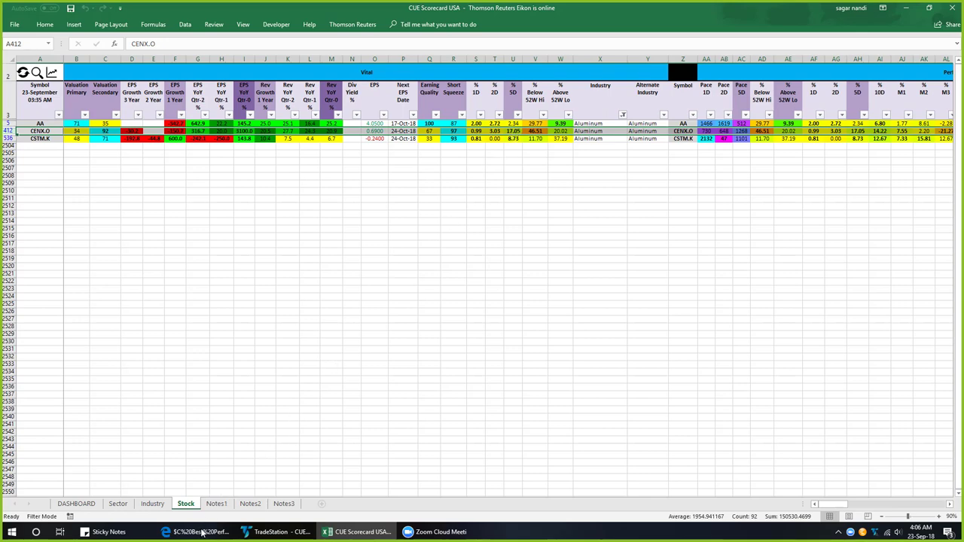
pyautogui.click(275, 532)
# - Point arrows at the industry label, the recent decline, the latest price bar and the volume spike on the CENX weekly chart
pyautogui.moveTo(34, 112); pyautogui.dragTo(12, 84)
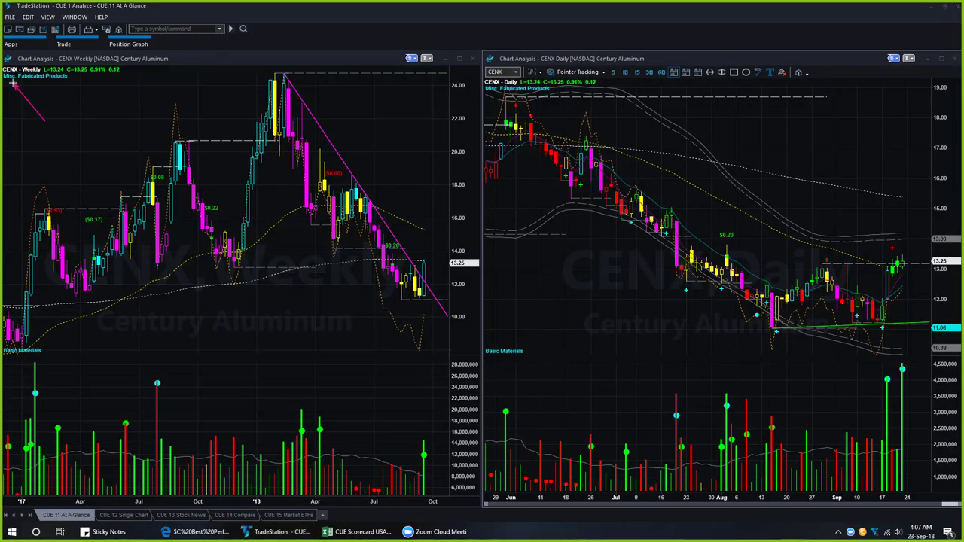
pyautogui.moveTo(360, 244); pyautogui.dragTo(396, 297)
pyautogui.moveTo(485, 317); pyautogui.dragTo(433, 279)
pyautogui.moveTo(391, 417); pyautogui.dragTo(415, 441)
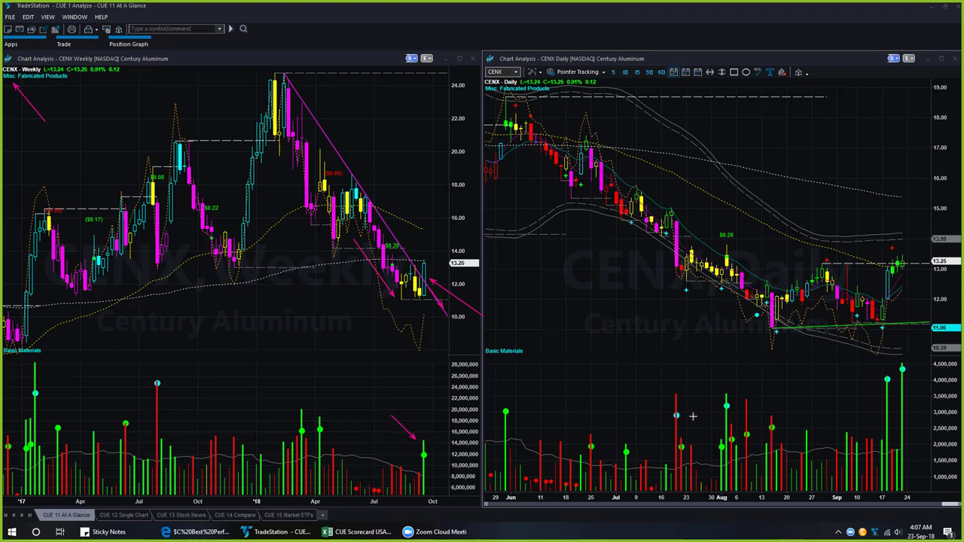
# - Mark the August low, support levels, mid-September reversal, volume surge and latest price levels with arrows on the CENX daily chart
pyautogui.moveTo(707, 361); pyautogui.dragTo(754, 322)
pyautogui.moveTo(758, 309); pyautogui.dragTo(919, 309)
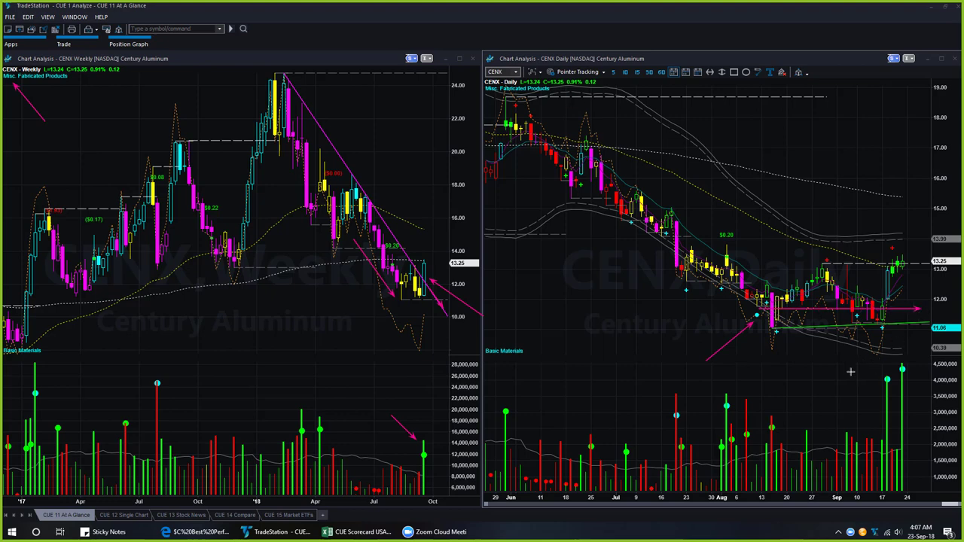
pyautogui.moveTo(834, 391); pyautogui.dragTo(880, 335)
pyautogui.moveTo(771, 322); pyautogui.dragTo(884, 323)
pyautogui.moveTo(829, 363); pyautogui.dragTo(875, 333)
pyautogui.moveTo(854, 398); pyautogui.dragTo(884, 413)
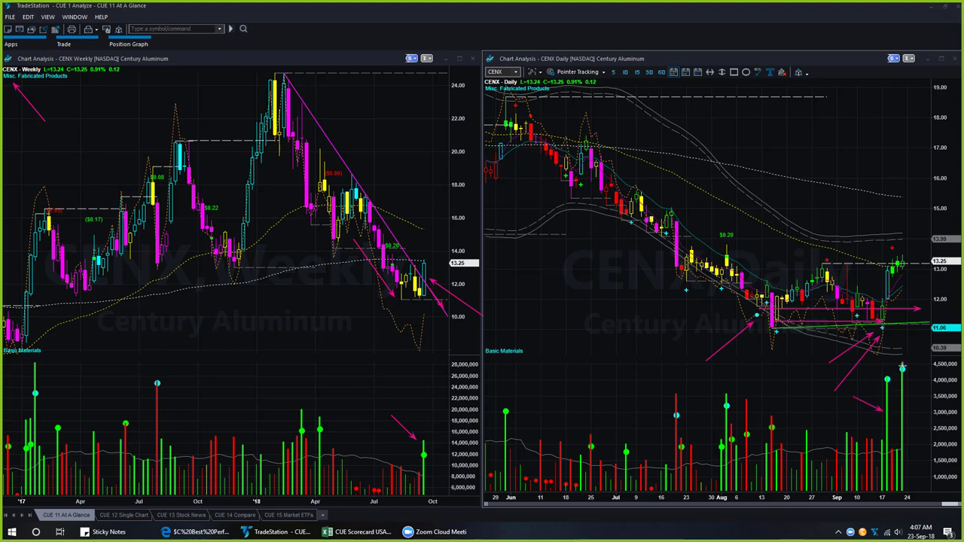
pyautogui.moveTo(883, 307); pyautogui.dragTo(938, 304)
pyautogui.moveTo(893, 268); pyautogui.dragTo(928, 267)
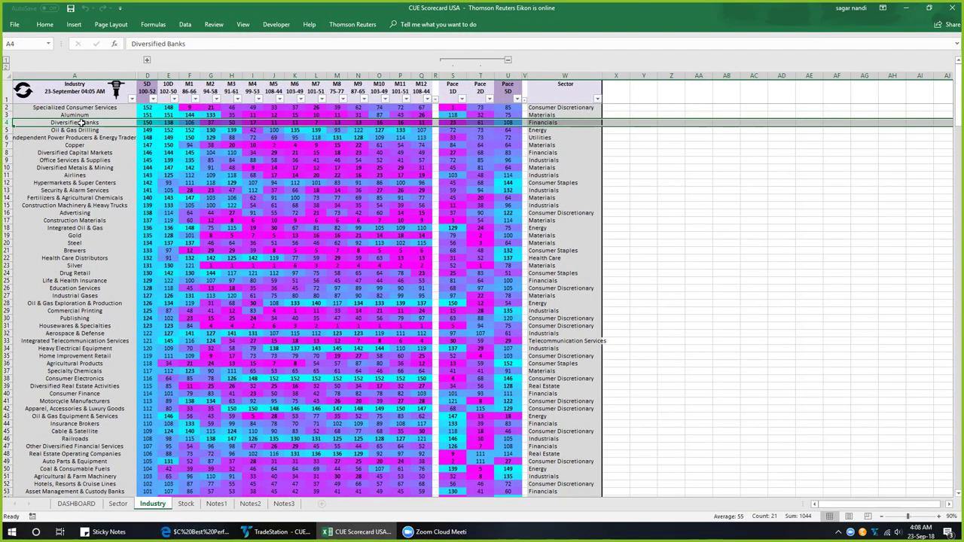
# - Drill down from Diversified Banks to its stocks in the Scorecard and switch to TradeStation for the BFR charts
pyautogui.click(116, 90)
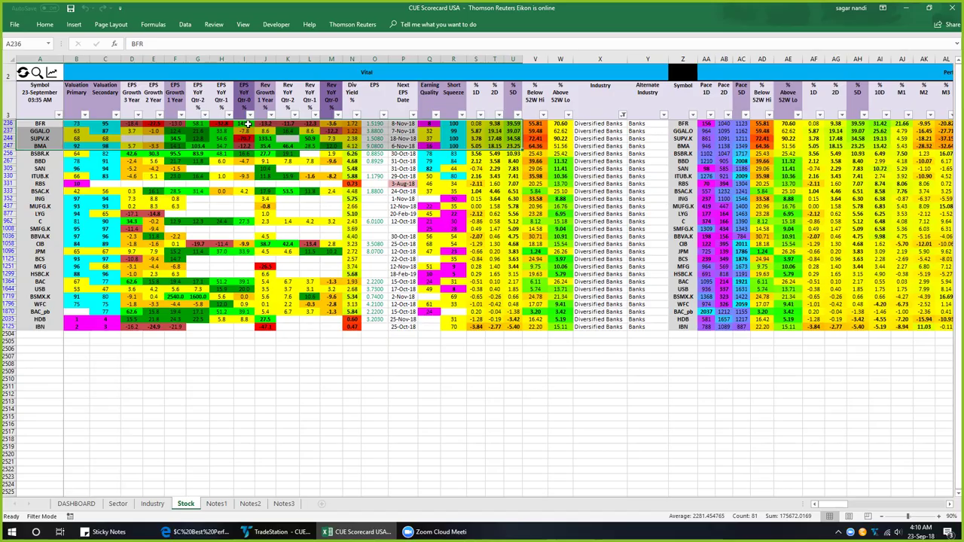
pyautogui.hotkey('alt', 'Tab')
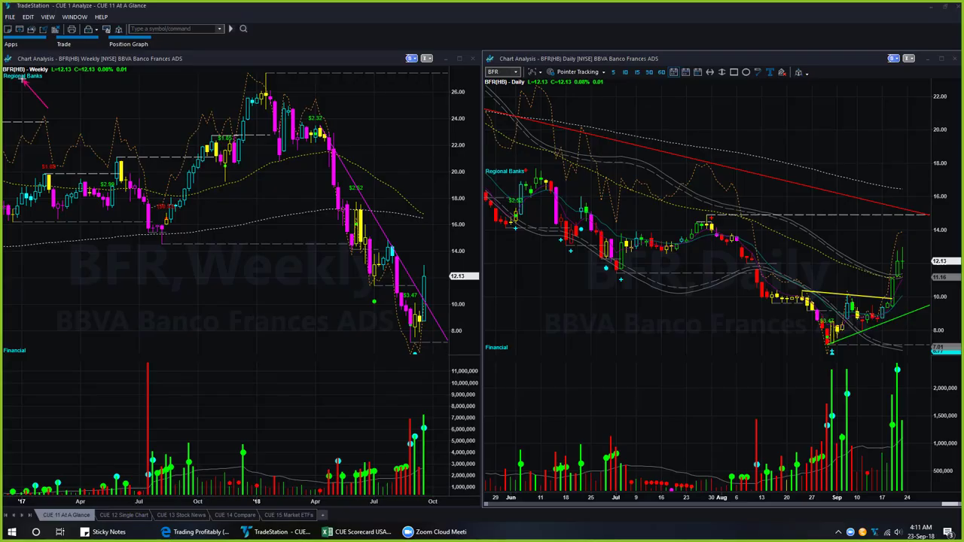
# - Point arrows at the reversal low, the latest price bar and the volume spike on the BFR weekly chart
pyautogui.moveTo(383, 388); pyautogui.dragTo(413, 360)
pyautogui.moveTo(445, 258); pyautogui.dragTo(431, 276)
pyautogui.moveTo(435, 388); pyautogui.dragTo(426, 409)
# - Mark the late-August low, green rising trendline, yellow resistance line and breakout with arrows on the BFR daily chart
pyautogui.moveTo(781, 387); pyautogui.dragTo(829, 360)
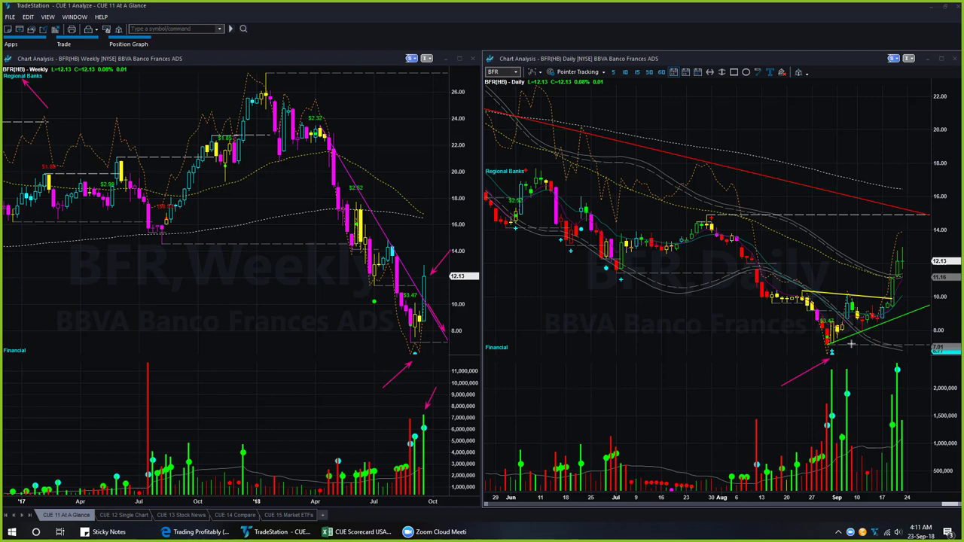
pyautogui.moveTo(850, 344); pyautogui.dragTo(907, 321)
pyautogui.moveTo(882, 293); pyautogui.dragTo(892, 299)
pyautogui.moveTo(932, 330); pyautogui.dragTo(898, 310)
pyautogui.moveTo(904, 297); pyautogui.dragTo(914, 261)
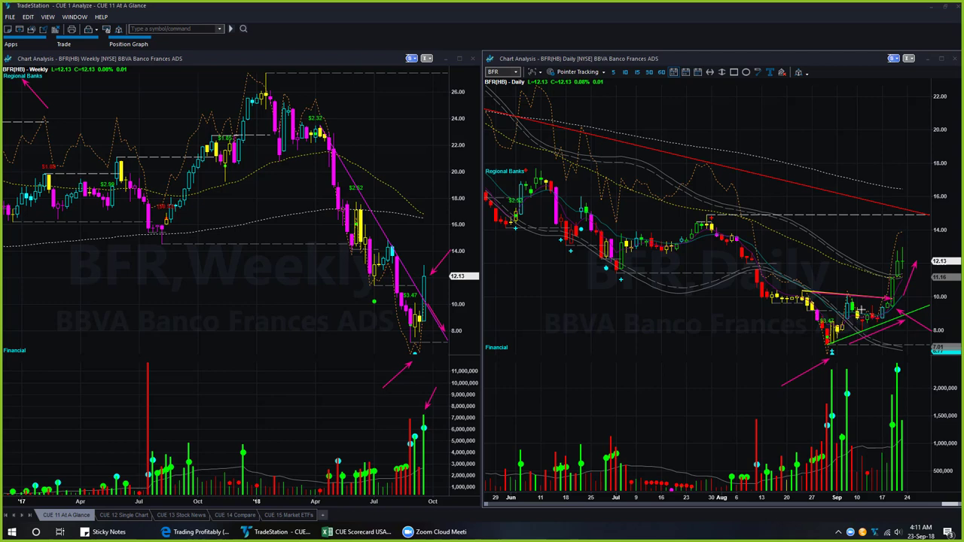
# - Add more arrows at the mid-September pullback, the breakout bars and the latest rally on the BFR daily chart
pyautogui.moveTo(914, 353); pyautogui.dragTo(884, 321)
pyautogui.moveTo(910, 294); pyautogui.dragTo(896, 295)
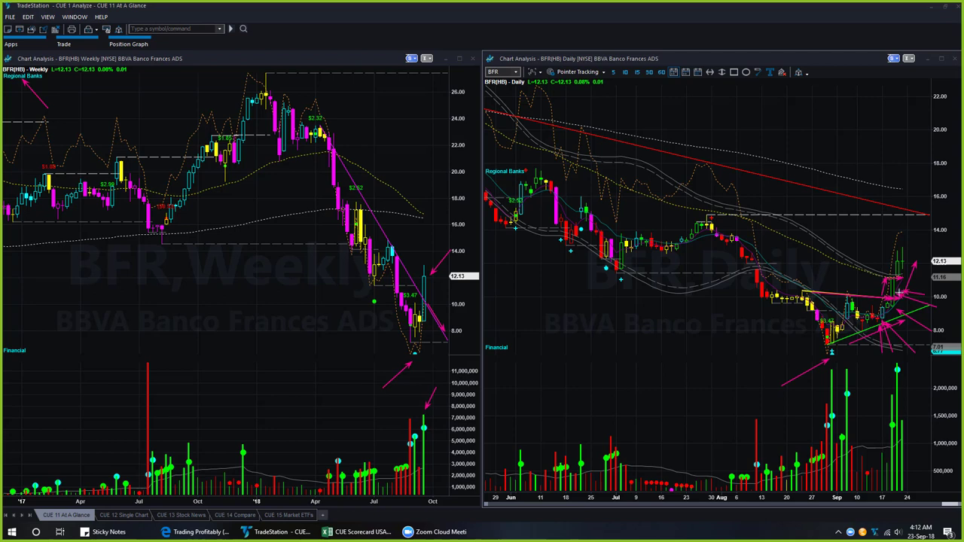
pyautogui.click(821, 270)
pyautogui.moveTo(834, 277); pyautogui.dragTo(892, 286)
pyautogui.moveTo(874, 229); pyautogui.dragTo(897, 254)
# - Switch to the SuperiorProfit Twitter page in the browser and browse its recent tweets
pyautogui.hotkey('alt', 'Tab')
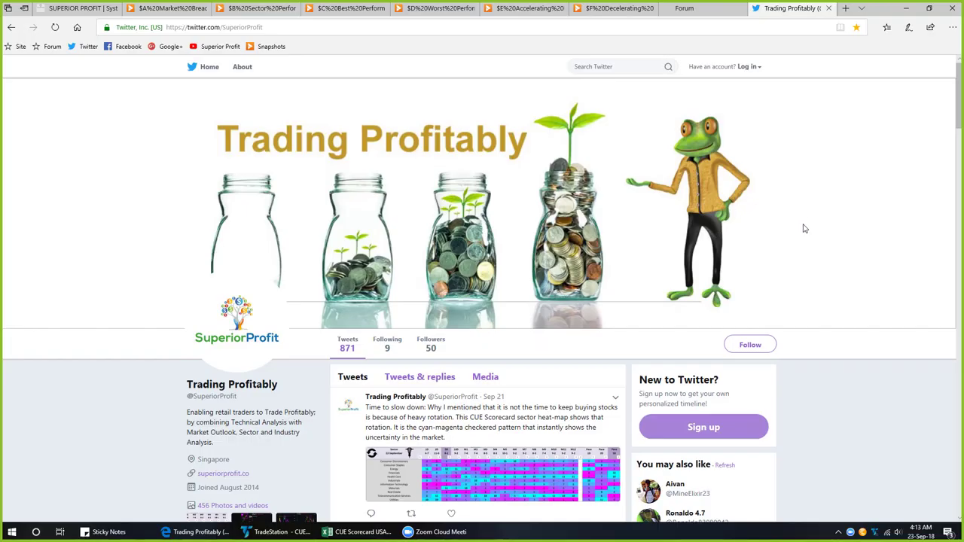
pyautogui.scroll(-10, 804, 228)
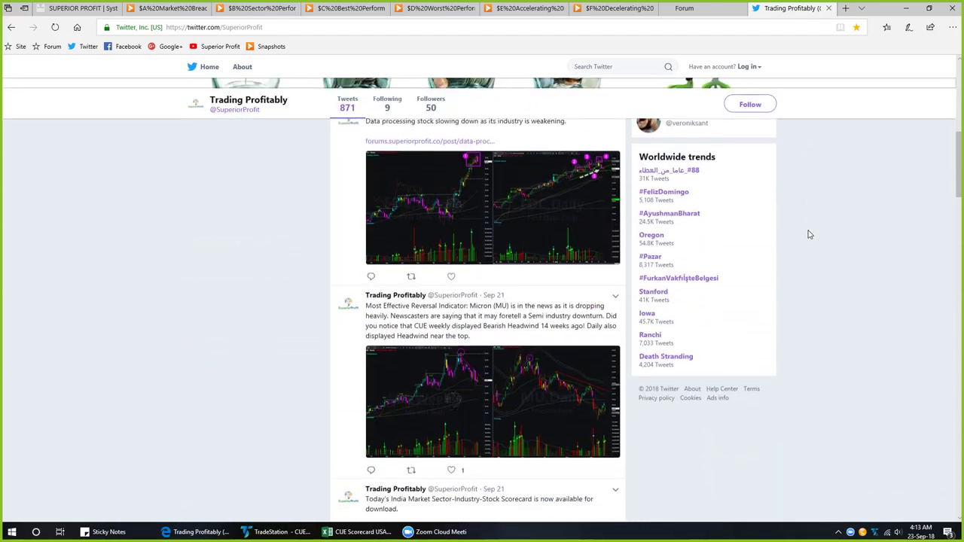
# - Find the September 20 BFR follow-up tweet and open its chart image
pyautogui.scroll(-8, 810, 234)
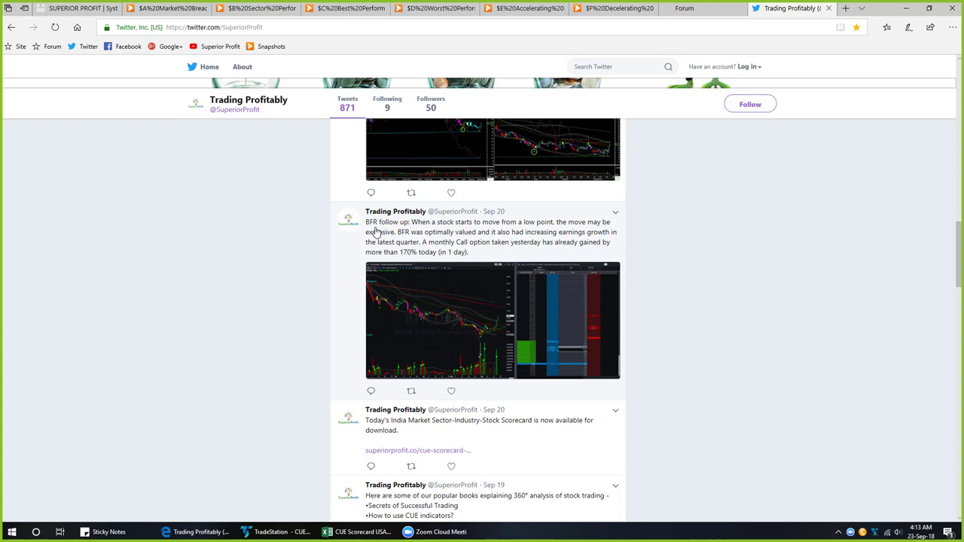
pyautogui.click(407, 314)
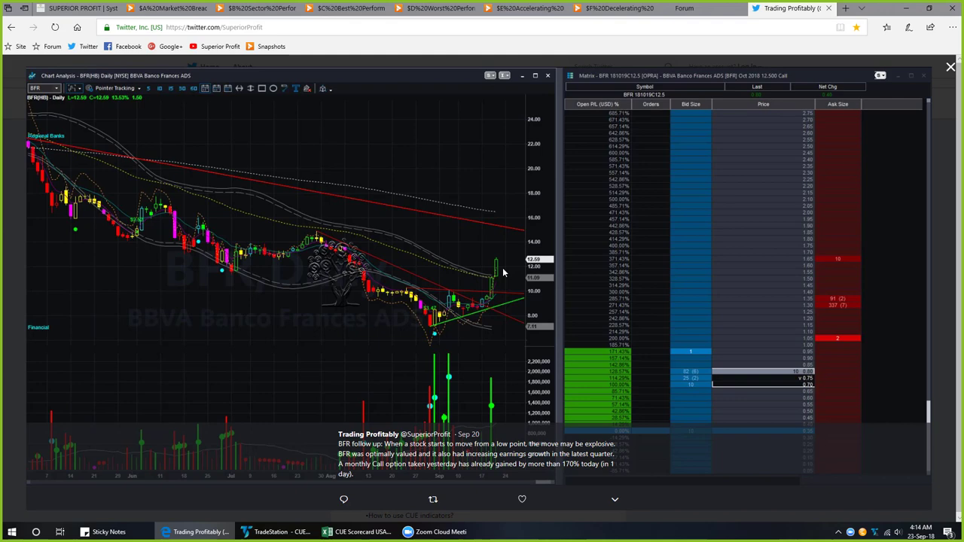
# - On the Worst Performing Industries Score chart, mark the title, the 5 Days and 10 Days legend entries and the Real Estate Services label with arrows
pyautogui.hotkey('alt', 'Tab')
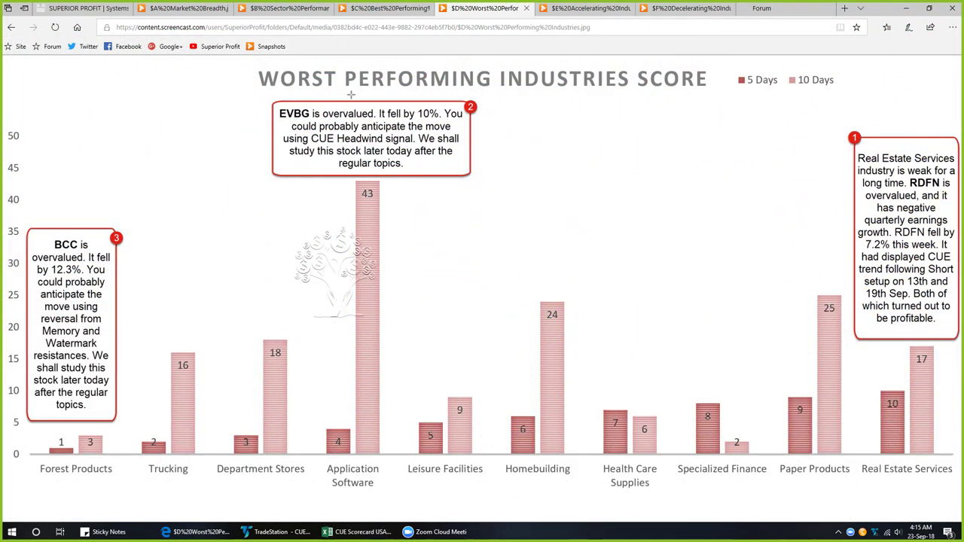
pyautogui.moveTo(350, 93); pyautogui.dragTo(644, 94)
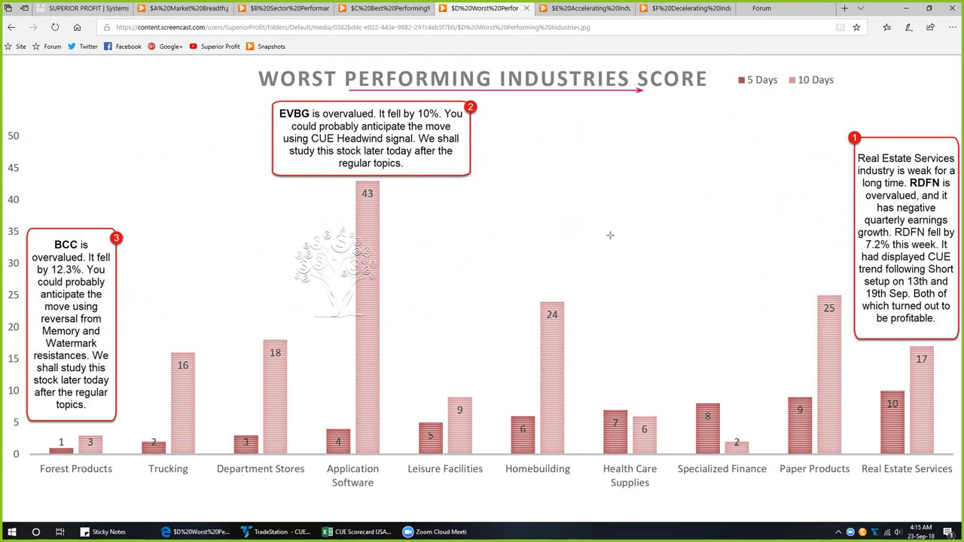
pyautogui.moveTo(743, 55); pyautogui.dragTo(749, 66)
pyautogui.moveTo(807, 57); pyautogui.dragTo(814, 73)
pyautogui.moveTo(882, 506); pyautogui.dragTo(898, 481)
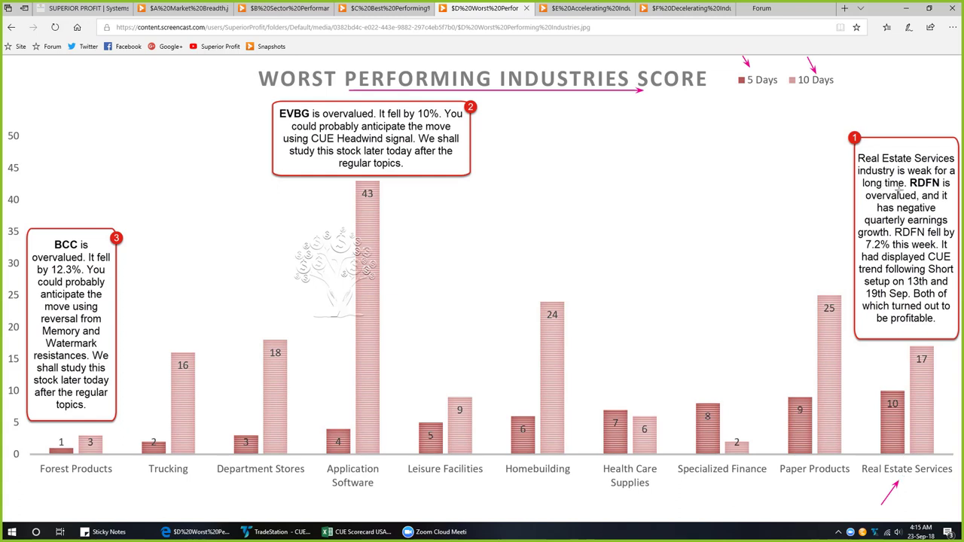
# - Annotate the RDFN callout's overvaluation, quarterly earnings, 7.2% fall, September 19 setup and profitable outcome, and point at Real Estate Services
pyautogui.moveTo(898, 191); pyautogui.dragTo(961, 191)
pyautogui.moveTo(901, 222)
pyautogui.mouseDown()
pyautogui.moveTo(878, 225)
pyautogui.moveTo(947, 224)
pyautogui.mouseUp()
pyautogui.moveTo(872, 255); pyautogui.dragTo(926, 252)
pyautogui.moveTo(878, 299)
pyautogui.mouseDown()
pyautogui.moveTo(912, 299)
pyautogui.moveTo(940, 326)
pyautogui.mouseUp()
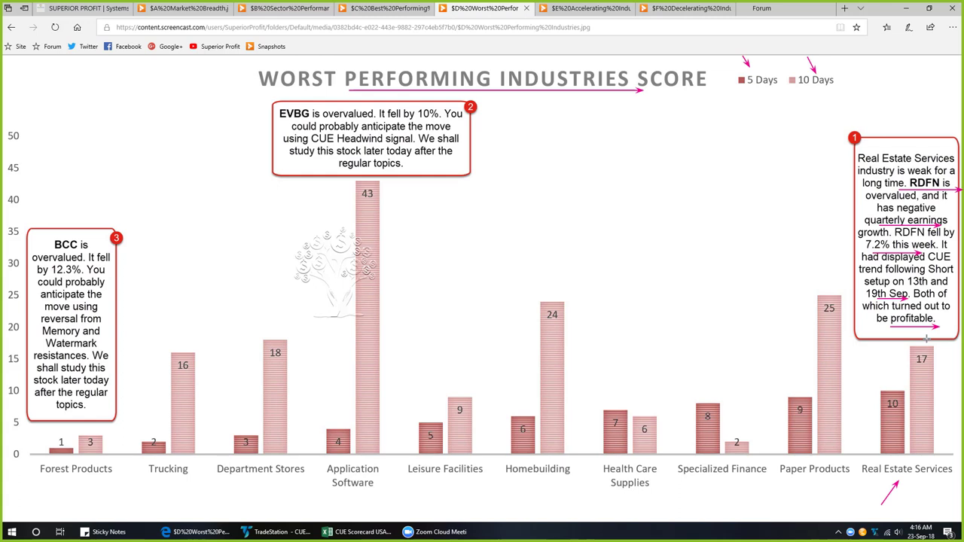
pyautogui.moveTo(916, 505); pyautogui.dragTo(917, 486)
pyautogui.moveTo(899, 127); pyautogui.dragTo(915, 177)
# - Point arrows at EVBG and the Application Software label, and underline the 10% fall and CUE Headwind signal in the callout
pyautogui.moveTo(246, 102); pyautogui.dragTo(279, 112)
pyautogui.moveTo(334, 505); pyautogui.dragTo(343, 492)
pyautogui.moveTo(386, 117); pyautogui.dragTo(426, 118)
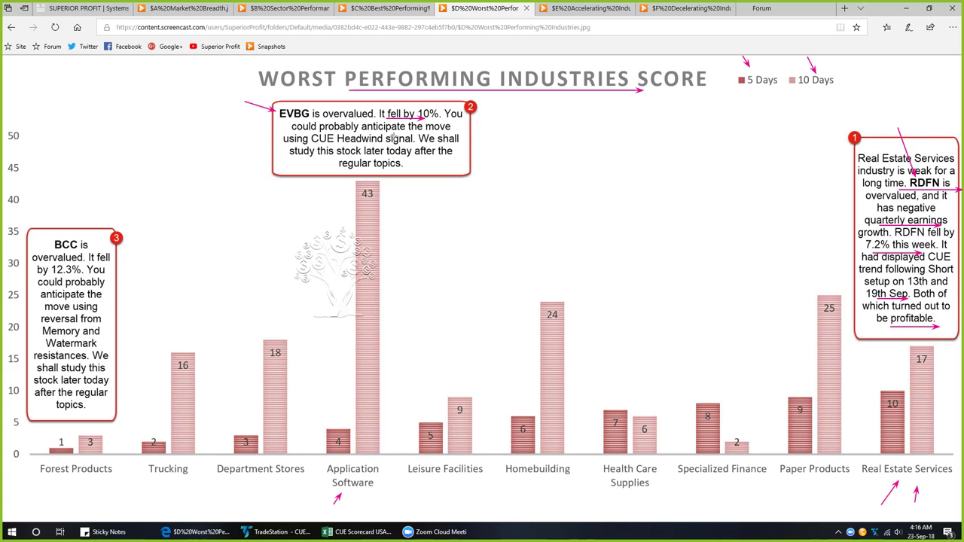
pyautogui.moveTo(311, 147); pyautogui.dragTo(385, 148)
# - Point arrows at BCC and the Forest Products label, and underline the 12.3% fall and the Memory and Watermark resistances in the callout
pyautogui.moveTo(63, 200); pyautogui.dragTo(74, 232)
pyautogui.moveTo(83, 500); pyautogui.dragTo(78, 484)
pyautogui.moveTo(49, 220); pyautogui.dragTo(62, 240)
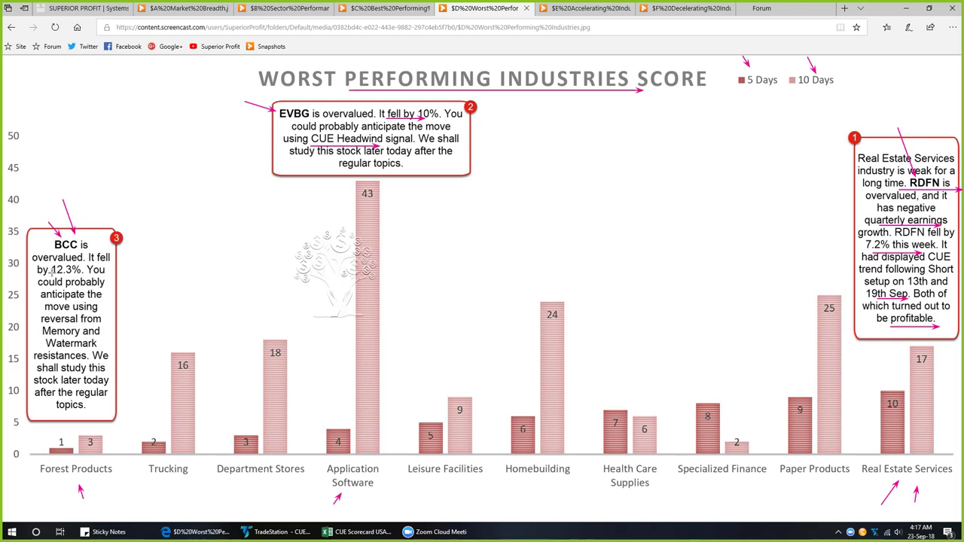
pyautogui.moveTo(47, 277); pyautogui.dragTo(79, 275)
pyautogui.moveTo(50, 324)
pyautogui.mouseDown()
pyautogui.moveTo(95, 324)
pyautogui.moveTo(92, 336)
pyautogui.mouseUp()
pyautogui.moveTo(50, 362); pyautogui.dragTo(88, 361)
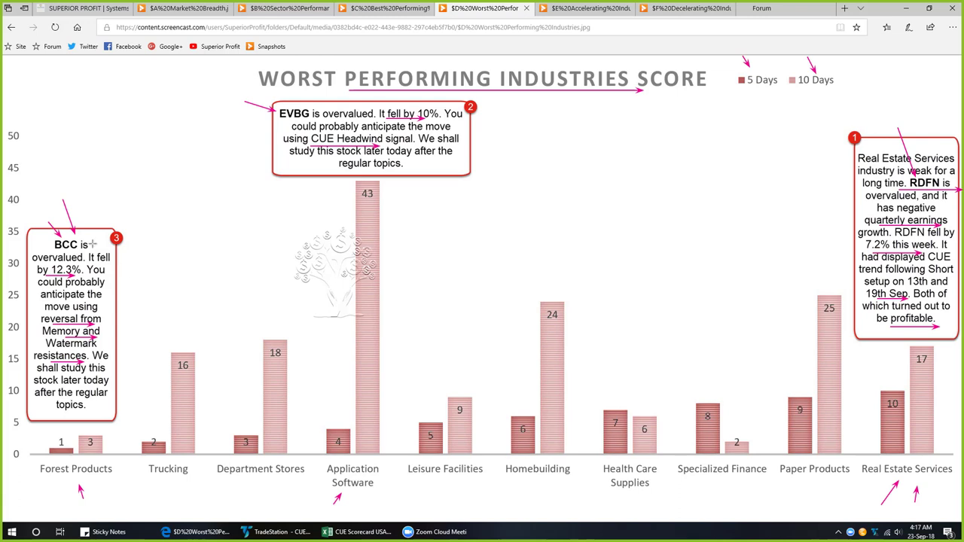
pyautogui.moveTo(97, 212); pyautogui.dragTo(77, 234)
# - Add further arrows at the chart title, the Real Estate Services label and the RDFN callout
pyautogui.moveTo(616, 142); pyautogui.dragTo(584, 97)
pyautogui.moveTo(858, 497); pyautogui.dragTo(879, 478)
pyautogui.moveTo(917, 124); pyautogui.dragTo(928, 176)
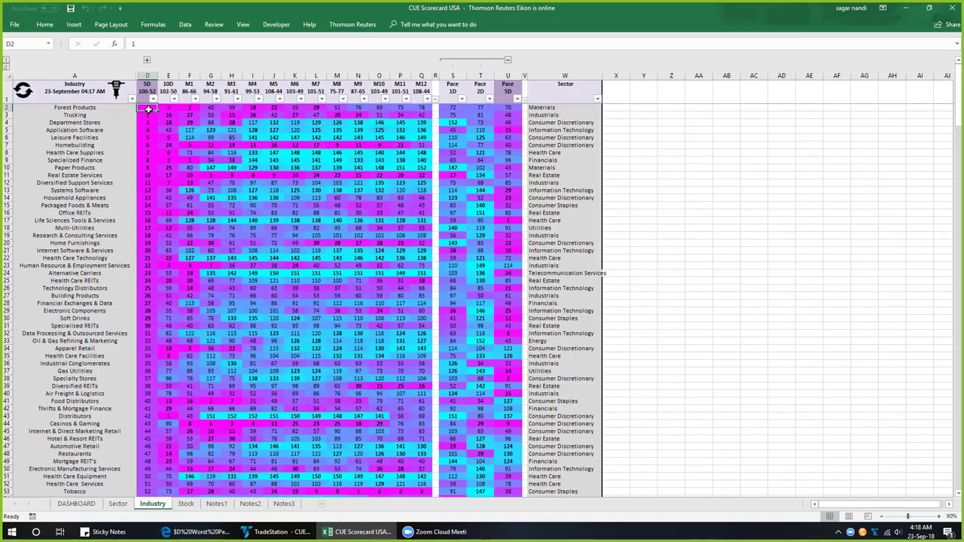
# - In the Excel scorecard, highlight the lowest 5D industry scores and the Real Estate Services row, and list that industry's stocks
pyautogui.moveTo(149, 113); pyautogui.dragTo(151, 258)
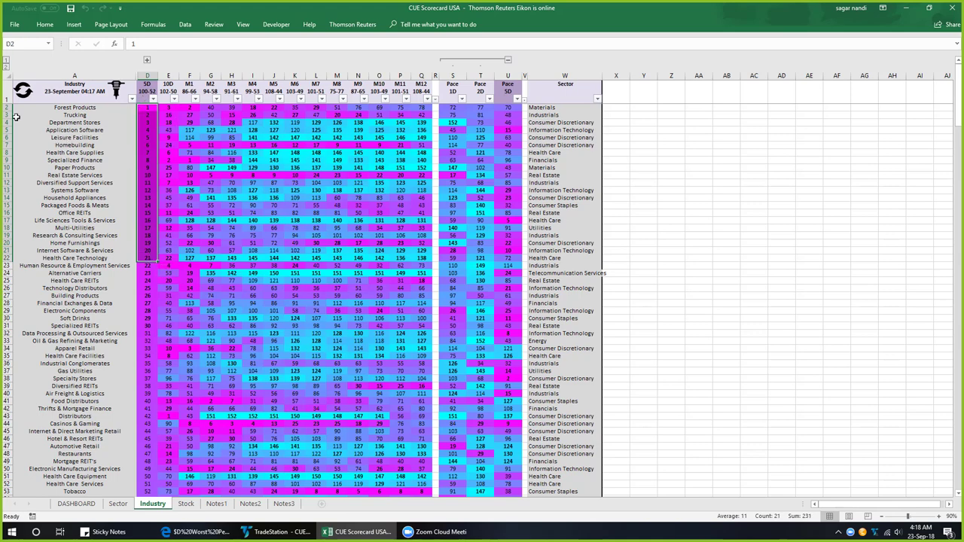
pyautogui.click(7, 175)
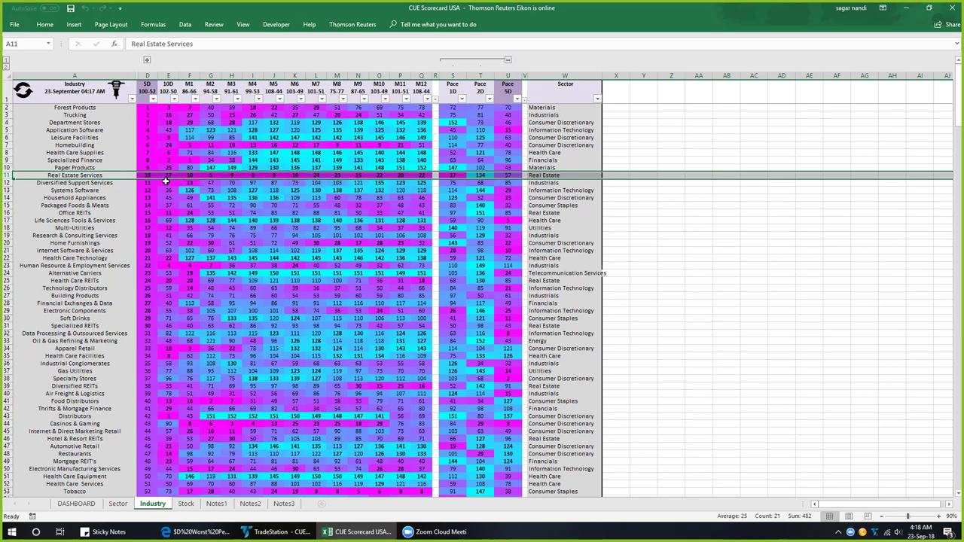
pyautogui.click(92, 175)
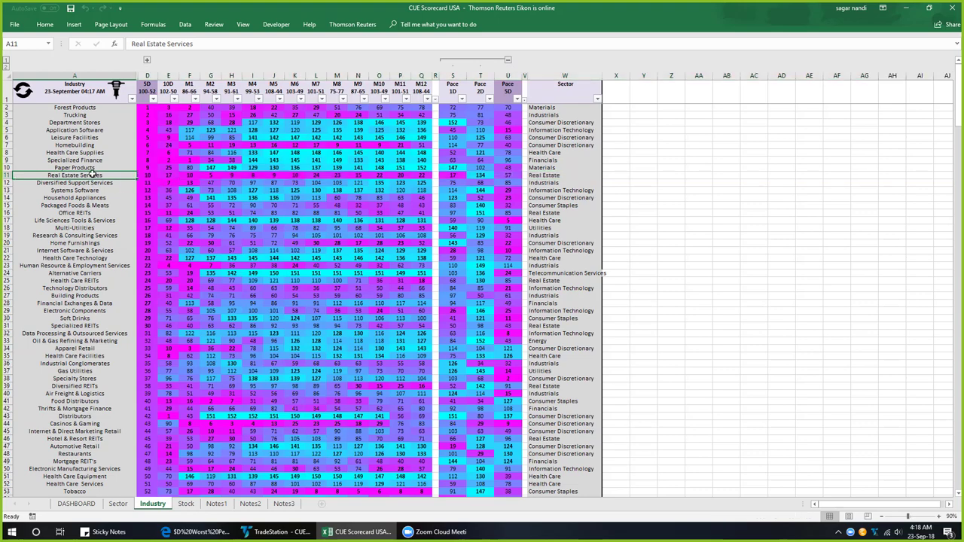
pyautogui.click(117, 89)
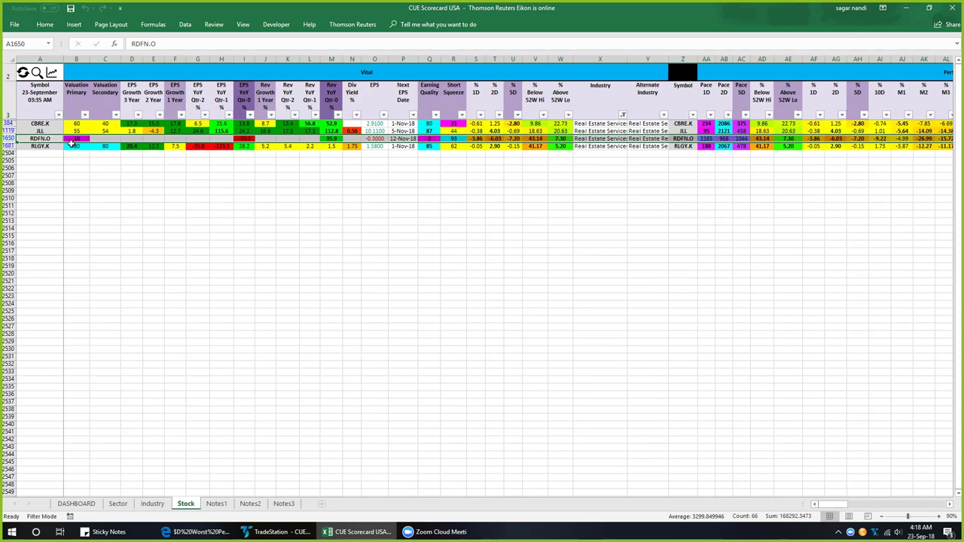
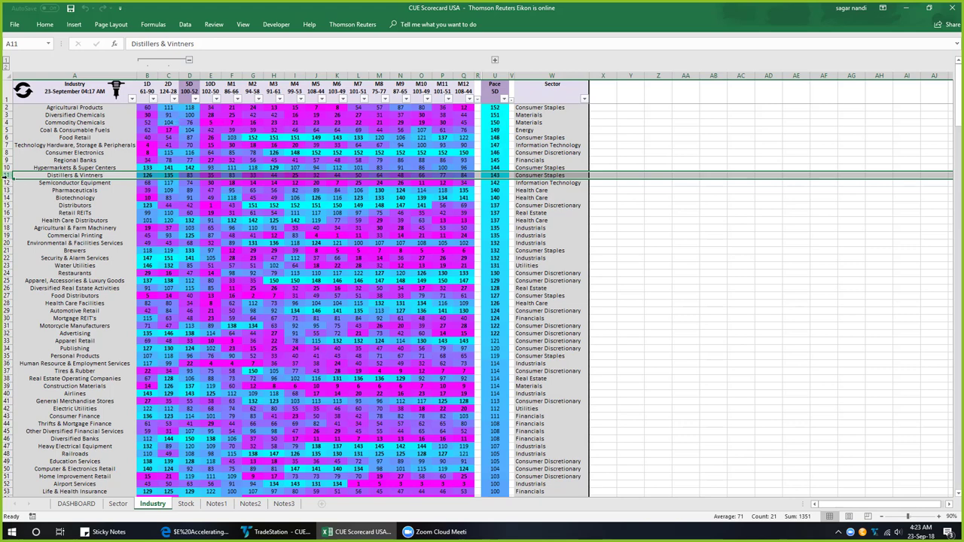
# - Highlight the first ten industries ranked by 5D pace, and the Hypermarkets & Super Centers and Distillers & Vintners rows
pyautogui.moveTo(30, 107); pyautogui.dragTo(515, 183)
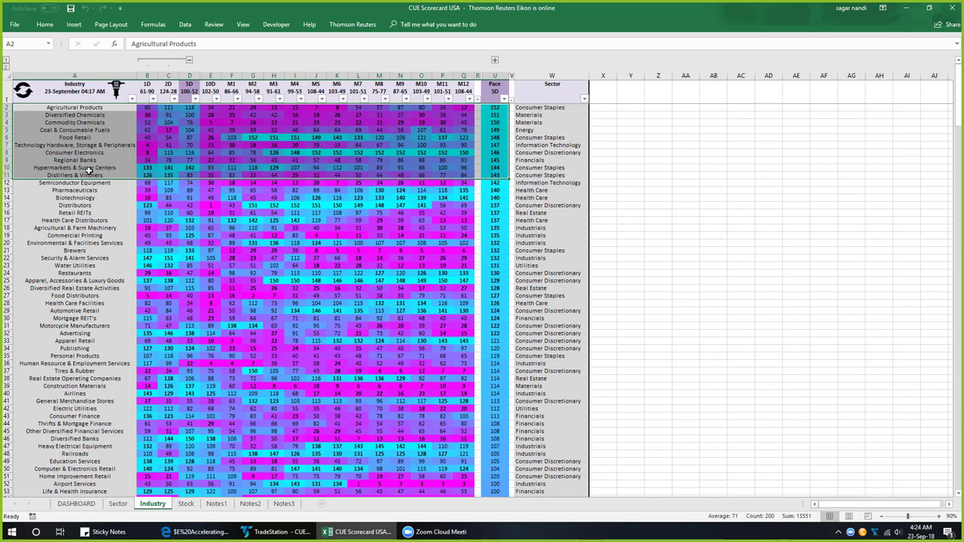
pyautogui.moveTo(90, 168); pyautogui.dragTo(229, 174)
pyautogui.hotkey('shift', 'space')
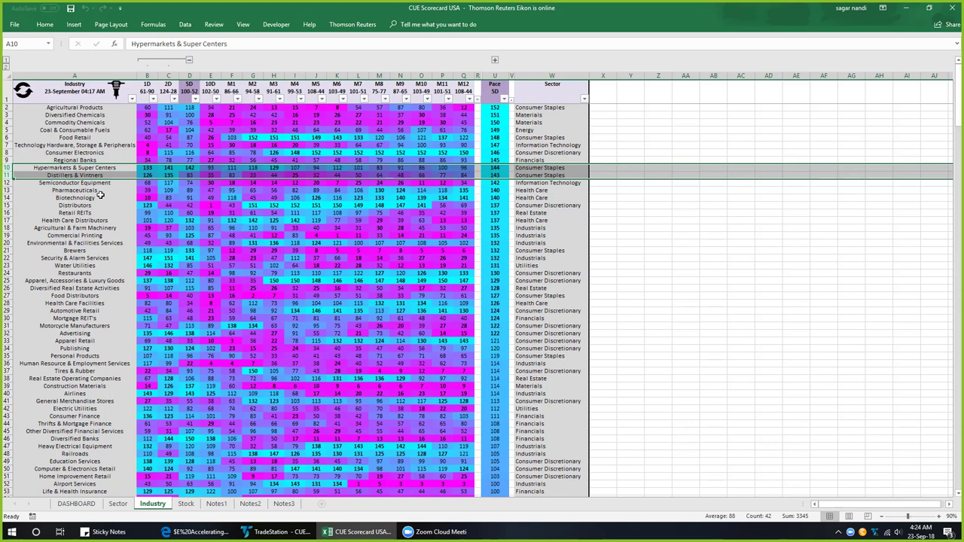
# - List the stocks of the Distributors industry and bring up the CORE charts in TradeStation
pyautogui.click(9, 205)
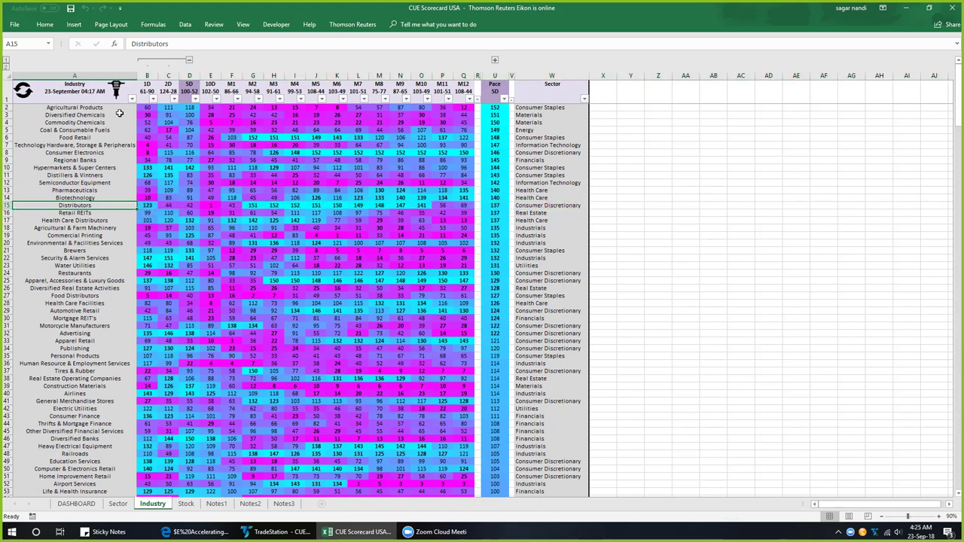
pyautogui.click(116, 88)
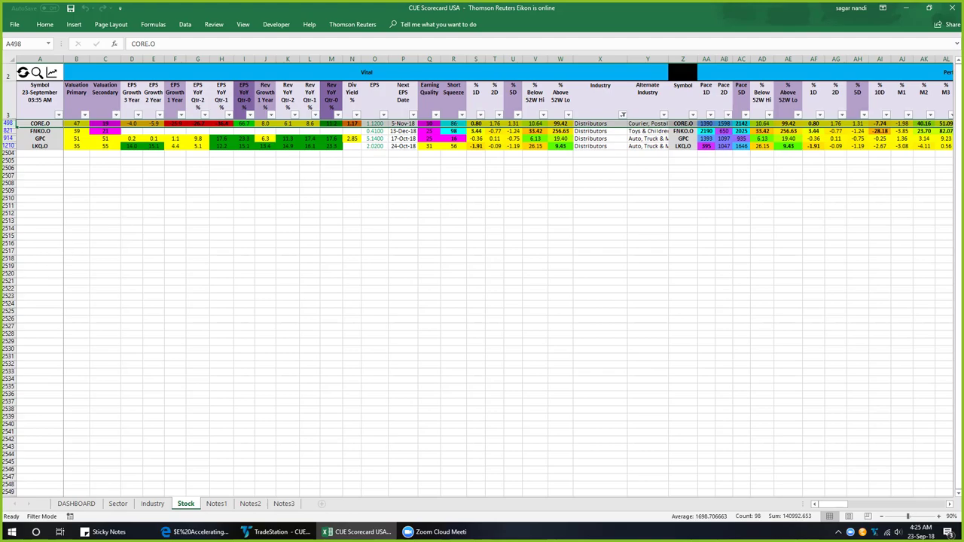
pyautogui.hotkey('alt', 'Tab')
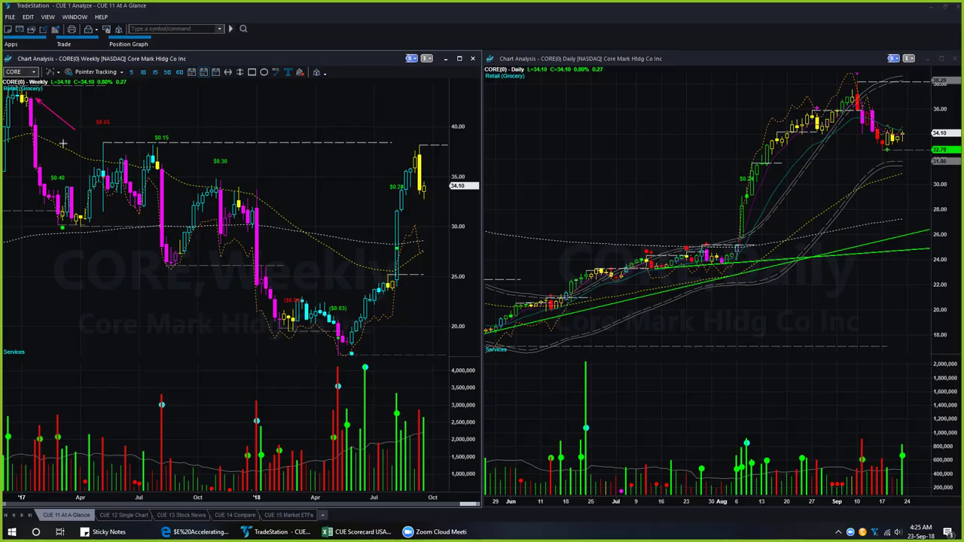
# - Mark the reversal low, the volume below it, the rally and the dashed support level with arrows on the CORE weekly chart
pyautogui.moveTo(301, 387); pyautogui.dragTo(347, 357)
pyautogui.moveTo(351, 364); pyautogui.dragTo(351, 425)
pyautogui.moveTo(355, 350); pyautogui.dragTo(432, 201)
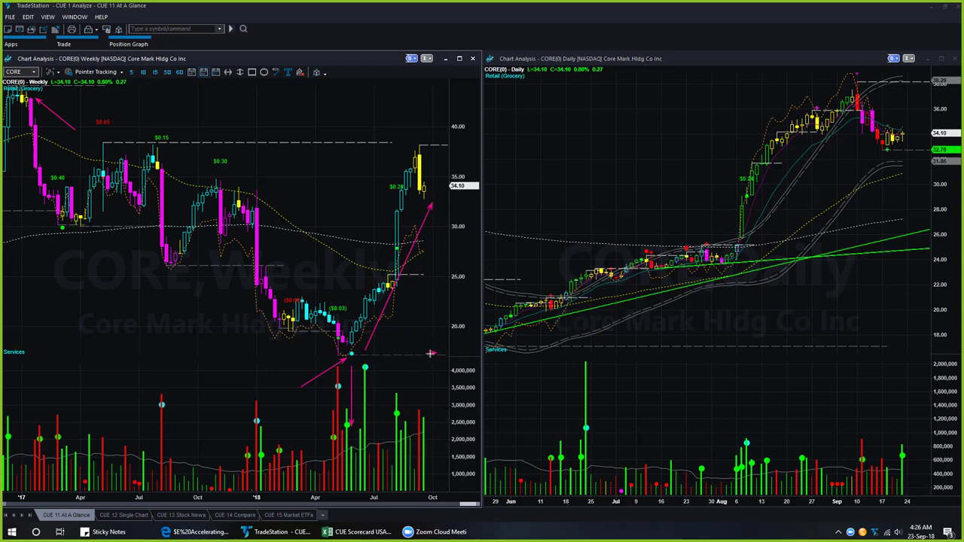
pyautogui.moveTo(430, 354); pyautogui.dragTo(355, 354)
# - Mark the August rally, the September pullback and the latest price bars with arrows on the CORE daily chart
pyautogui.moveTo(752, 248); pyautogui.dragTo(852, 115)
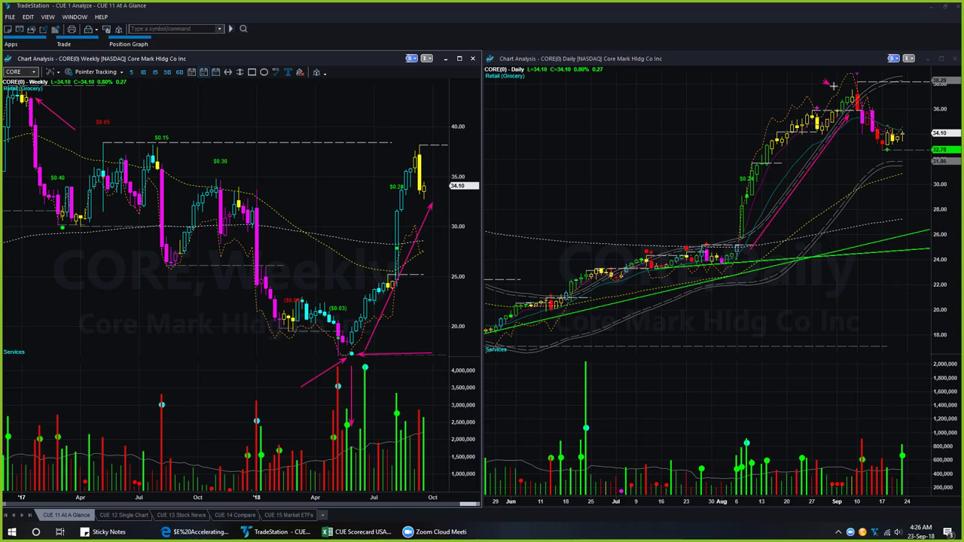
pyautogui.moveTo(824, 80)
pyautogui.mouseDown()
pyautogui.moveTo(844, 94)
pyautogui.moveTo(880, 160)
pyautogui.mouseUp()
pyautogui.moveTo(889, 160); pyautogui.dragTo(913, 138)
pyautogui.moveTo(908, 138); pyautogui.dragTo(914, 116)
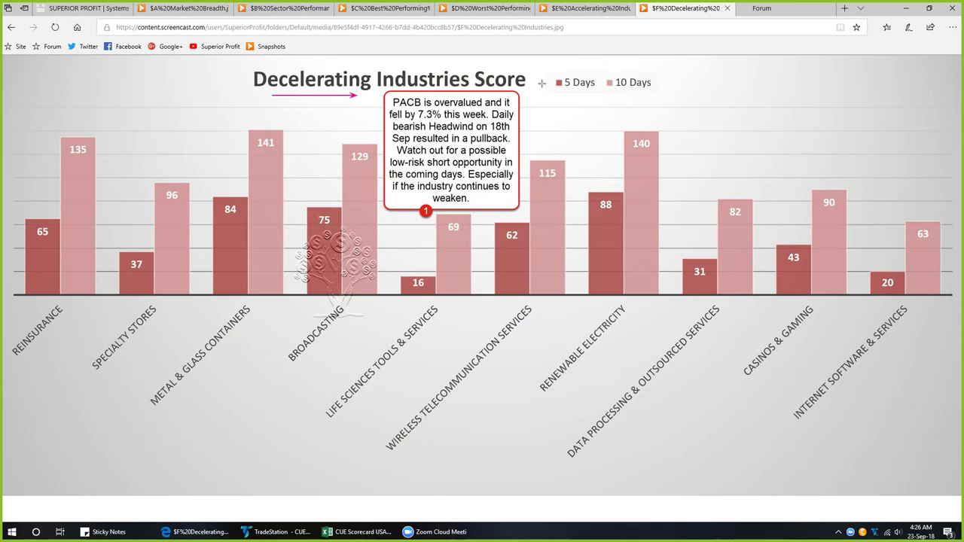
# - On the Decelerating Industries Score chart, point arrows at the 5-day and 10-day bars of Reinsurance, Specialty Stores and Metal & Glass Containers
pyautogui.moveTo(37, 202); pyautogui.dragTo(31, 216)
pyautogui.moveTo(142, 238); pyautogui.dragTo(136, 247)
pyautogui.moveTo(232, 178); pyautogui.dragTo(224, 190)
pyautogui.moveTo(99, 122); pyautogui.dragTo(90, 133)
pyautogui.moveTo(184, 173); pyautogui.dragTo(178, 181)
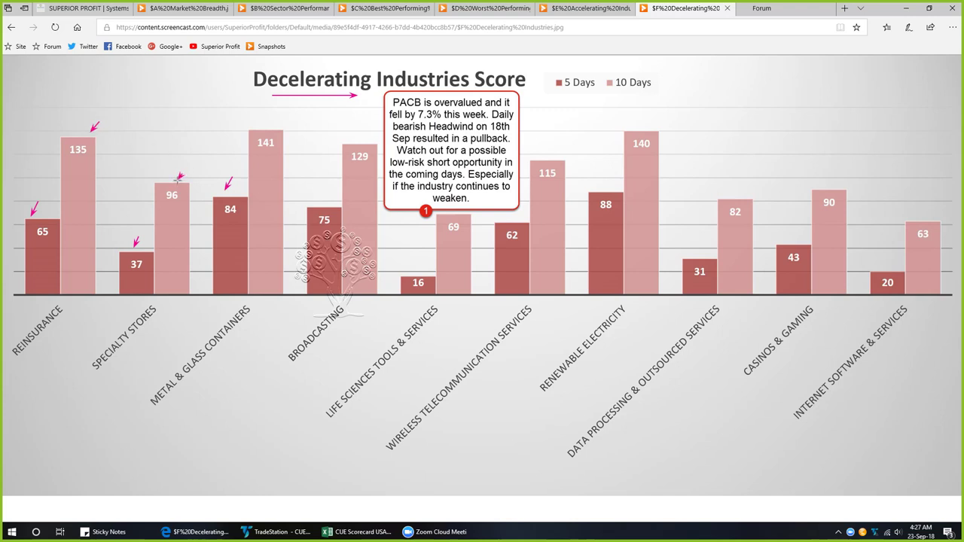
pyautogui.moveTo(271, 116); pyautogui.dragTo(262, 127)
# - Mark the Life Sciences Tools & Services label and underline the PACB callout's overvaluation, 7.3% fall, bearish Headwind and short-opportunity notes
pyautogui.moveTo(361, 396); pyautogui.dragTo(445, 309)
pyautogui.moveTo(348, 115); pyautogui.dragTo(389, 102)
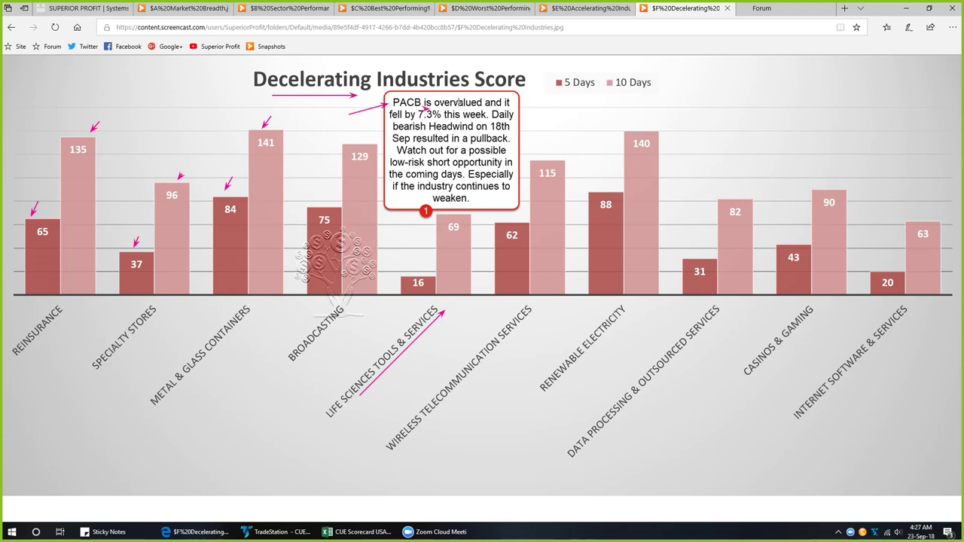
pyautogui.moveTo(424, 110); pyautogui.dragTo(473, 105)
pyautogui.moveTo(416, 116); pyautogui.dragTo(457, 118)
pyautogui.moveTo(396, 134); pyautogui.dragTo(497, 132)
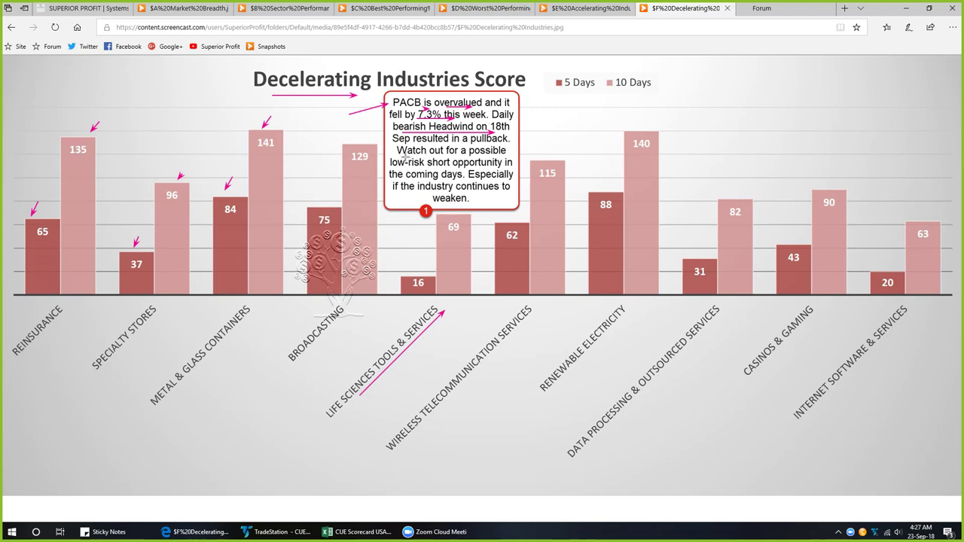
pyautogui.moveTo(405, 157); pyautogui.dragTo(479, 154)
pyautogui.moveTo(408, 191); pyautogui.dragTo(480, 189)
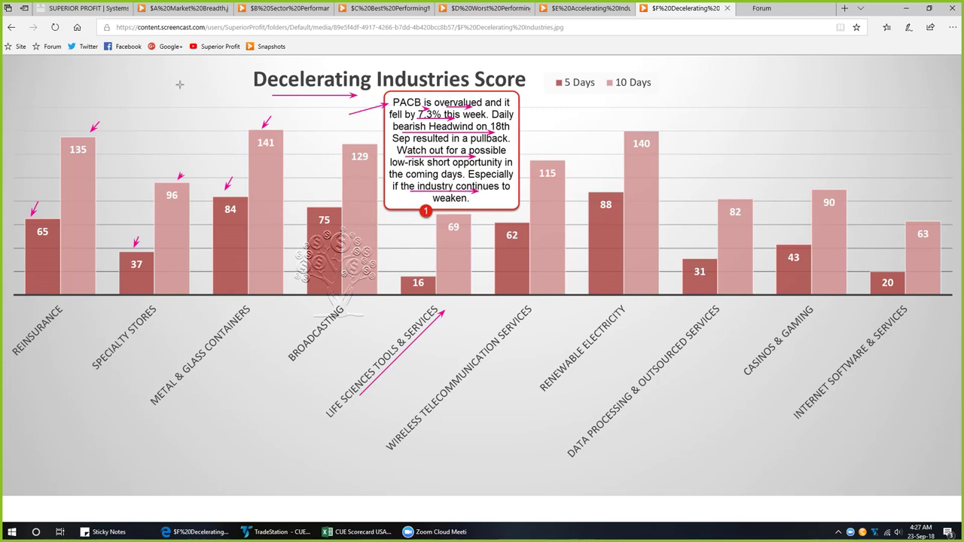
# - Add arrows at the Decelerating Industries Score title, along the Life Sciences Tools & Services label and at the PACB callout
pyautogui.moveTo(188, 75); pyautogui.dragTo(251, 78)
pyautogui.moveTo(359, 403); pyautogui.dragTo(446, 321)
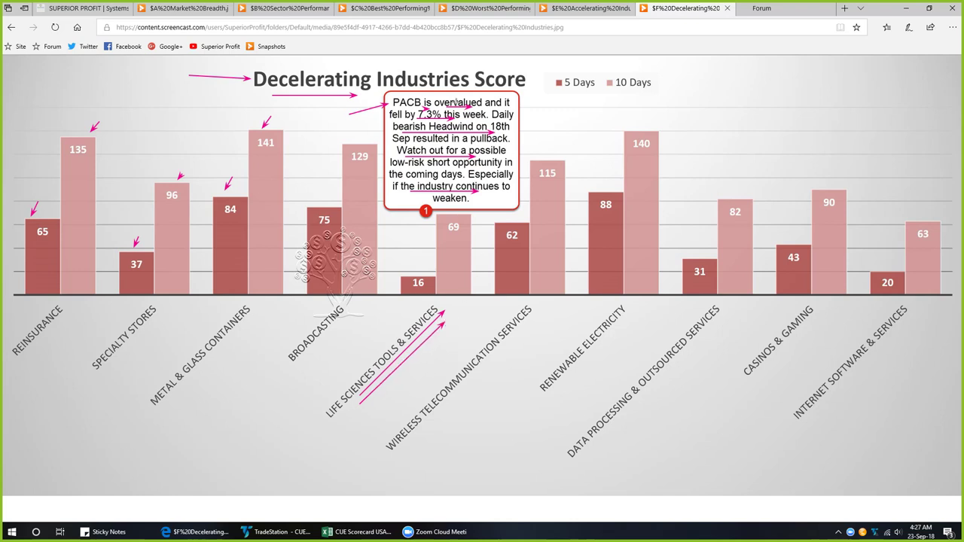
pyautogui.moveTo(446, 61); pyautogui.dragTo(415, 94)
# - Switch to the Excel scorecard and highlight the 20 lowest 5D pace scores and the Life Sciences Tools & Services row
pyautogui.hotkey('alt', 'Tab')
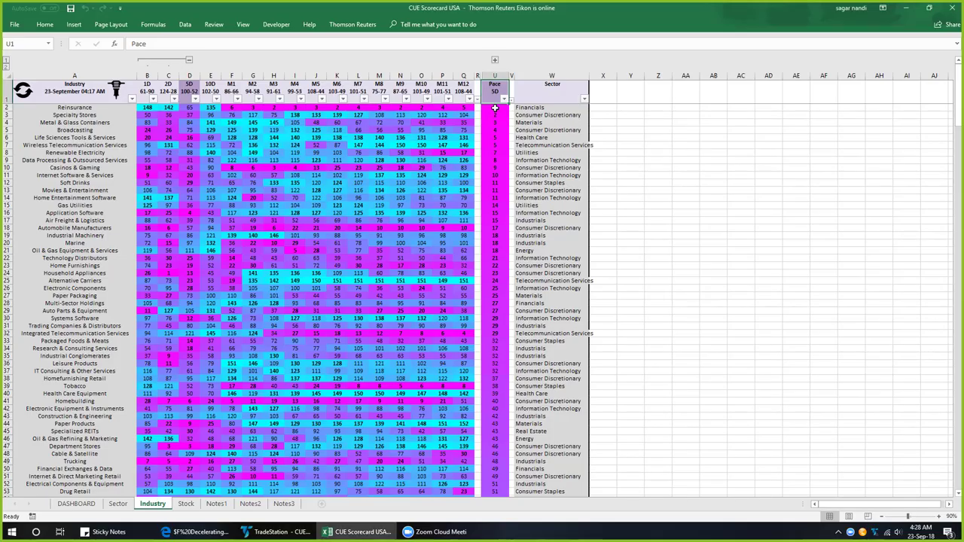
pyautogui.moveTo(496, 110); pyautogui.dragTo(495, 248)
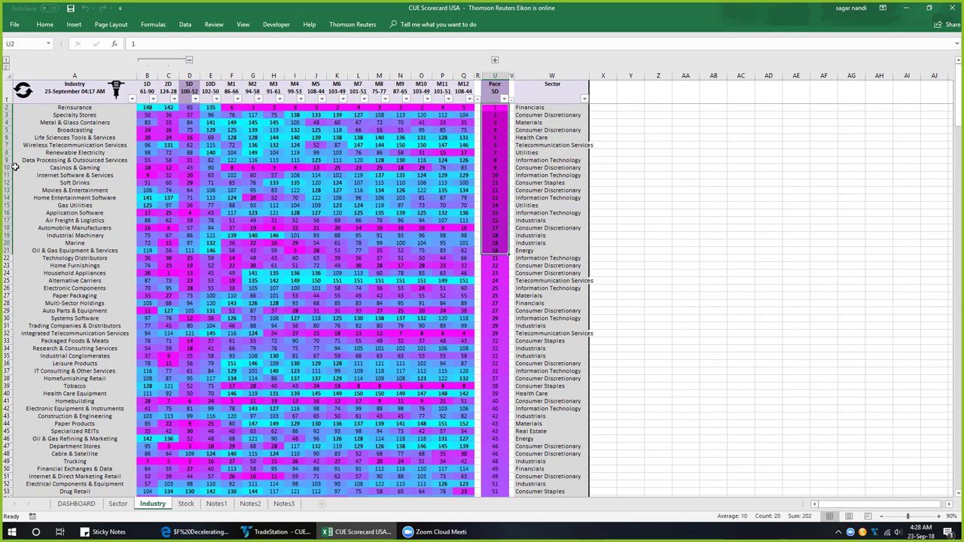
pyautogui.click(8, 138)
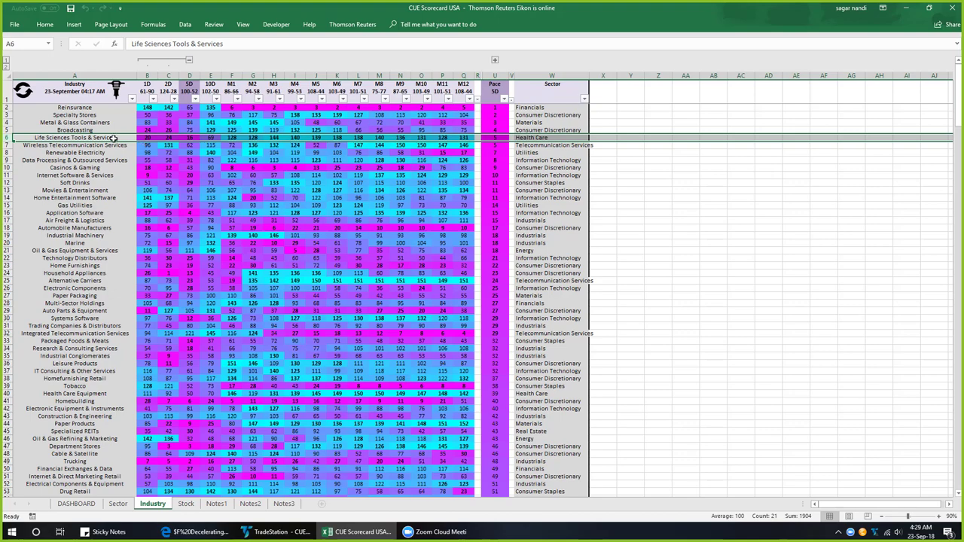
# - Select PACB.O among the Life Sciences Tools & Services stocks and bring up its charts in TradeStation
pyautogui.click(116, 89)
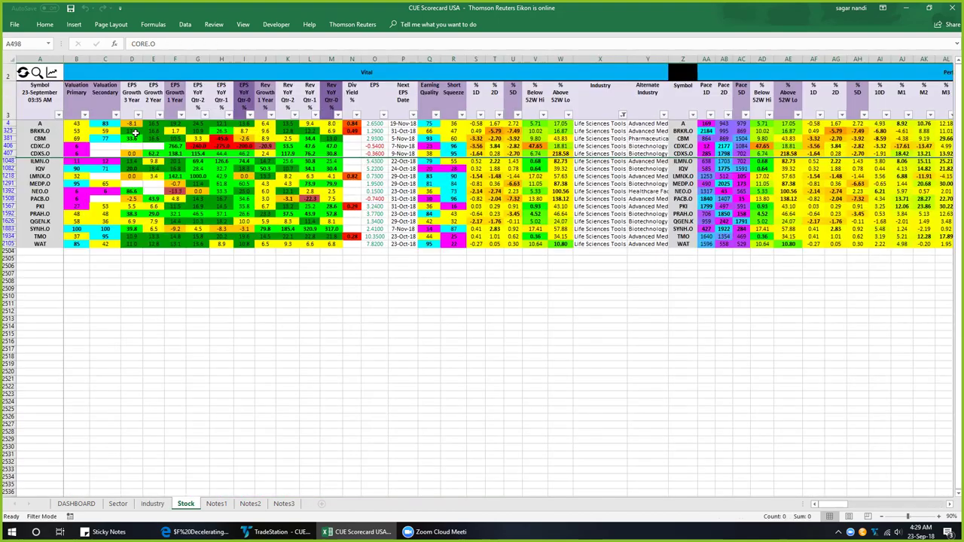
pyautogui.click(57, 199)
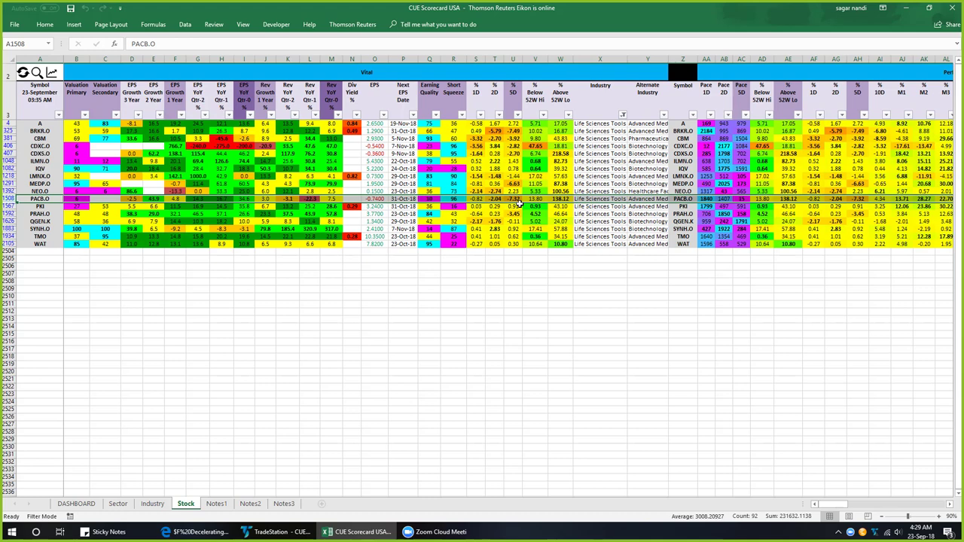
pyautogui.hotkey('alt', 'Tab')
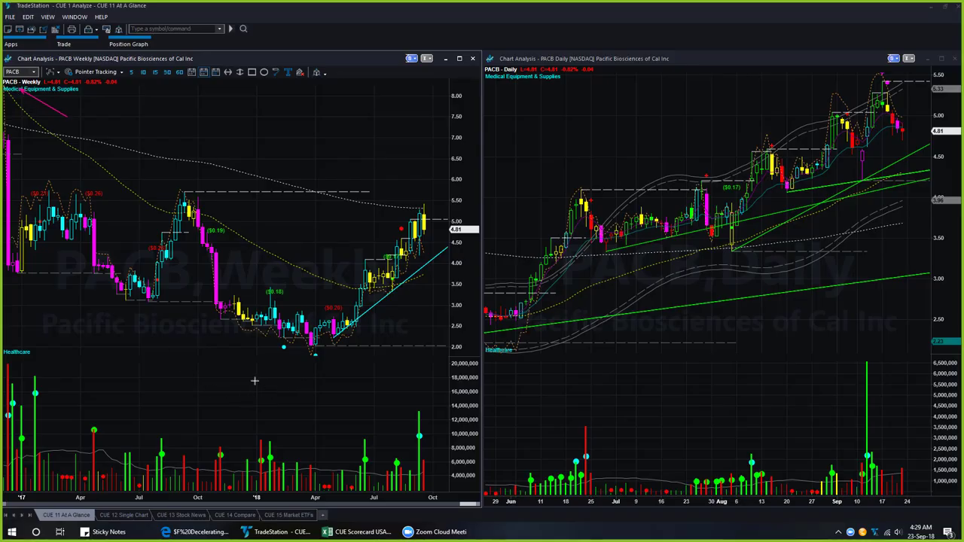
# - Point arrows at the two early-2018 lows and the latest price bar near the white dotted average on the PACB weekly chart
pyautogui.moveTo(254, 382); pyautogui.dragTo(283, 354)
pyautogui.moveTo(337, 412); pyautogui.dragTo(319, 363)
pyautogui.moveTo(389, 391); pyautogui.dragTo(324, 362)
pyautogui.moveTo(452, 162); pyautogui.dragTo(428, 209)
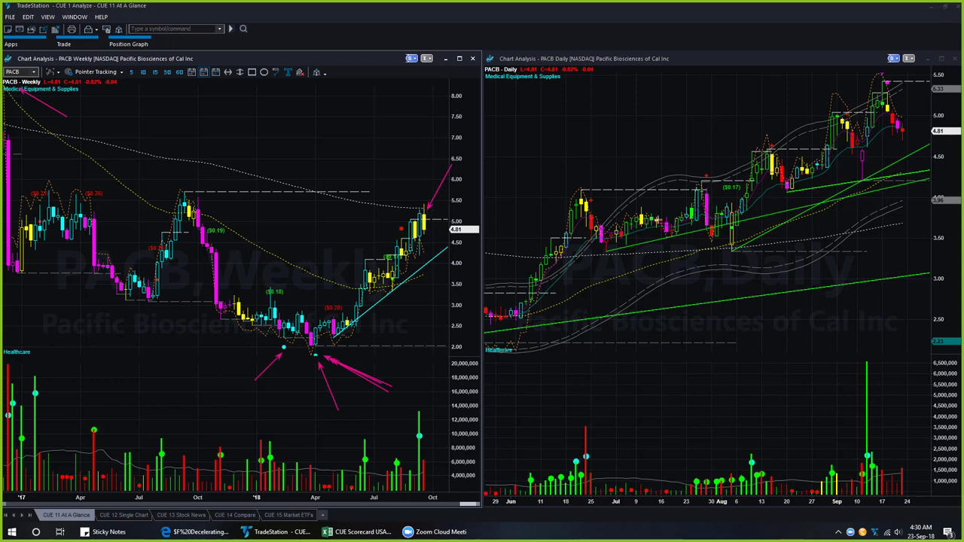
# - Add arrows on the PACB daily chart at the September high, along the pullback and rising trendlines, and for the possible next swings
pyautogui.moveTo(865, 63); pyautogui.dragTo(889, 75)
pyautogui.moveTo(887, 119); pyautogui.dragTo(901, 141)
pyautogui.moveTo(889, 174); pyautogui.dragTo(921, 154)
pyautogui.moveTo(884, 181)
pyautogui.mouseDown()
pyautogui.moveTo(921, 175)
pyautogui.moveTo(929, 185)
pyautogui.mouseUp()
pyautogui.moveTo(919, 96); pyautogui.dragTo(935, 112)
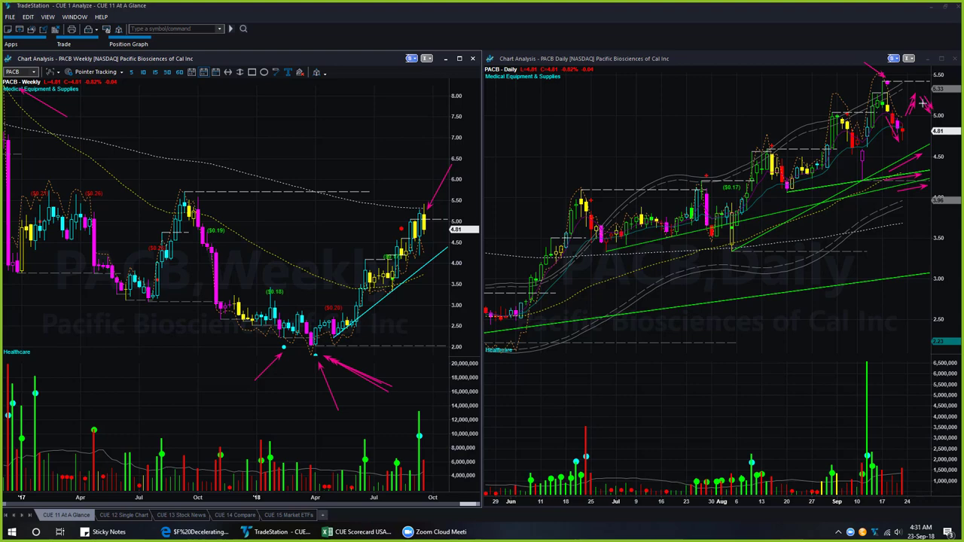
pyautogui.moveTo(904, 105)
pyautogui.mouseDown()
pyautogui.moveTo(919, 80)
pyautogui.moveTo(944, 80)
pyautogui.mouseUp()
# - Switch to the CUE 360° Analysis sticky note and highlight CENX and BFR, RDFN, CORE and PACB in turn
pyautogui.hotkey('alt', 'Tab')
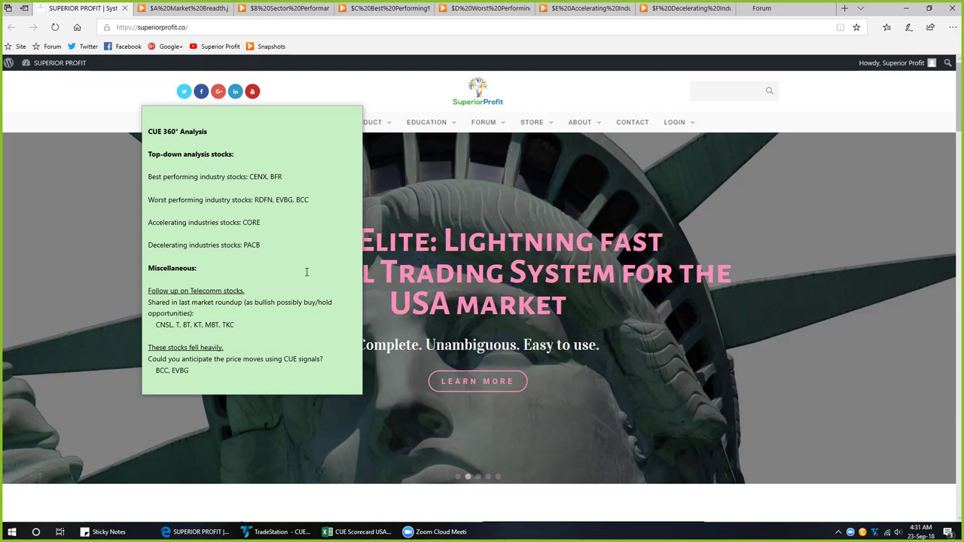
pyautogui.click(250, 176)
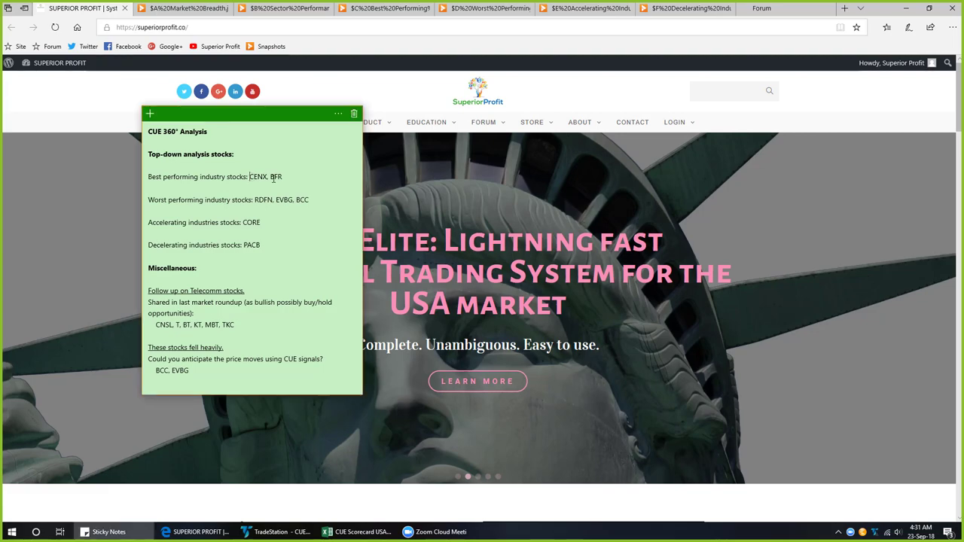
pyautogui.keyDown('shift'); pyautogui.click(289, 179); pyautogui.keyUp('shift')
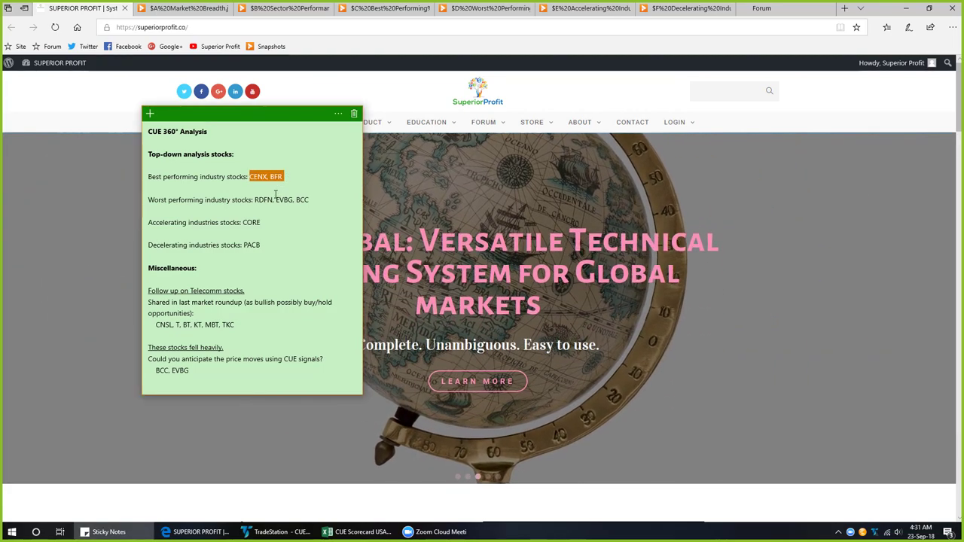
pyautogui.moveTo(254, 200); pyautogui.dragTo(272, 200)
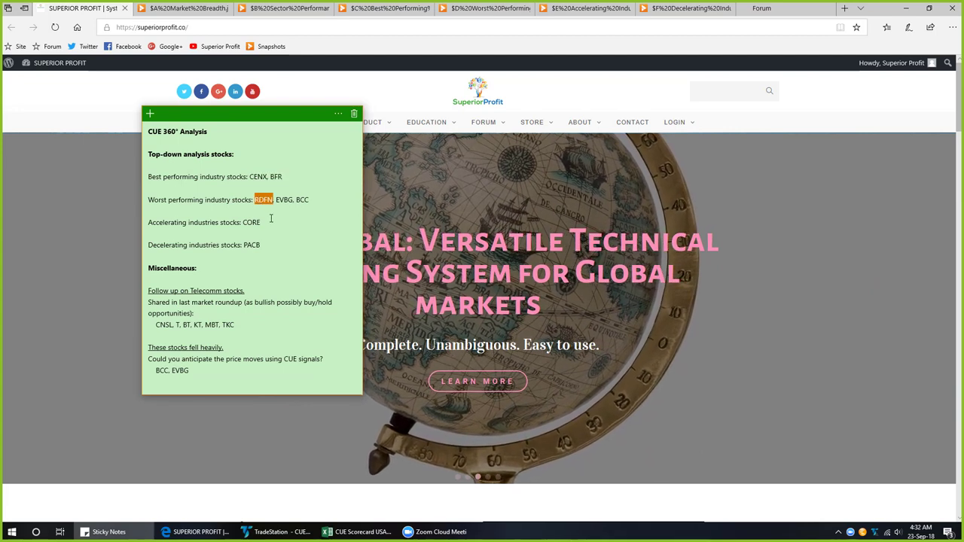
pyautogui.doubleClick(254, 223)
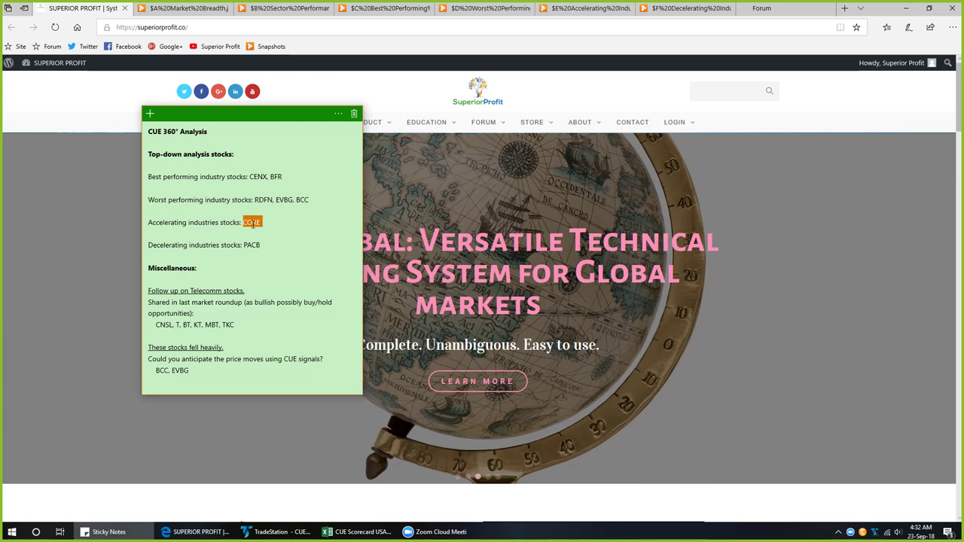
pyautogui.doubleClick(253, 245)
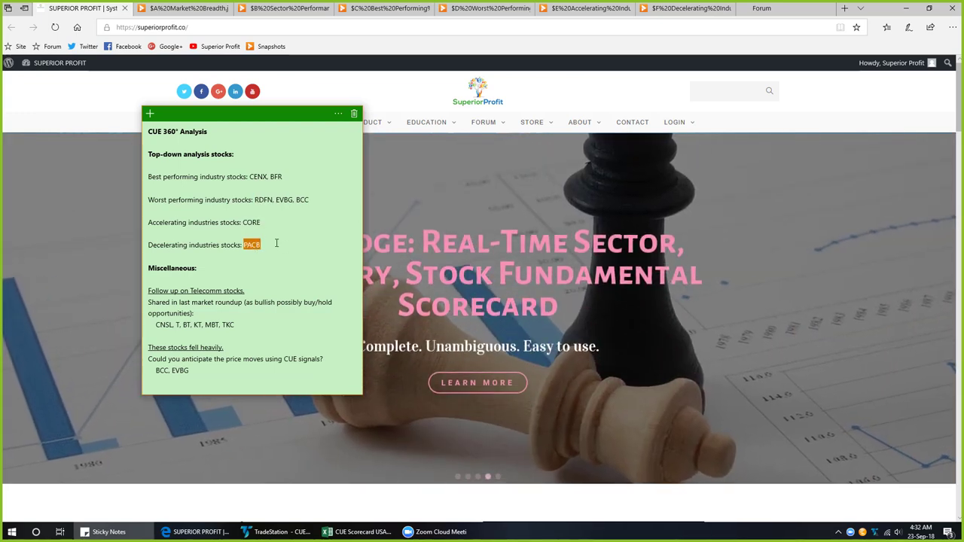
pyautogui.click(277, 243)
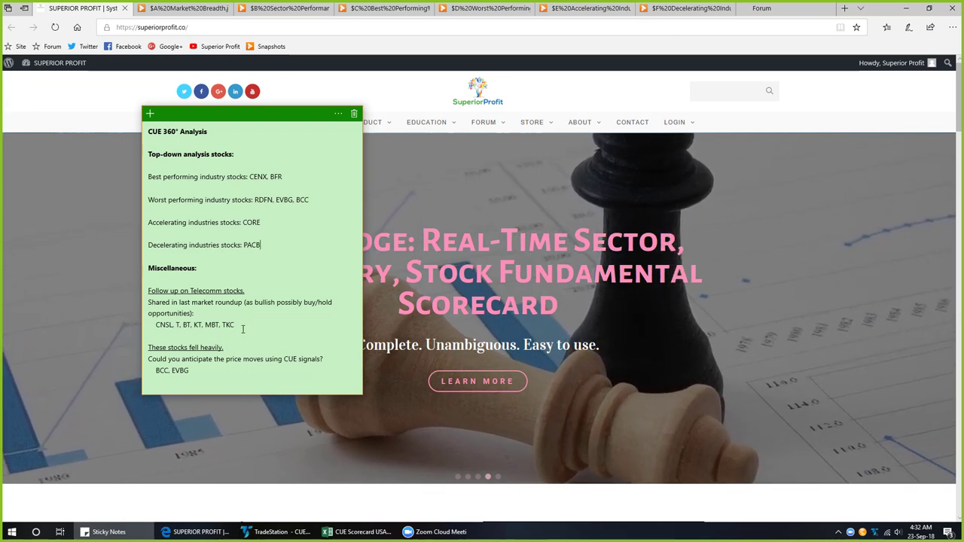
# - Highlight the note's telecom follow-up section, EVBG and BCC among the worst performers, and the question about anticipating the price moves
pyautogui.moveTo(241, 325); pyautogui.dragTo(146, 291)
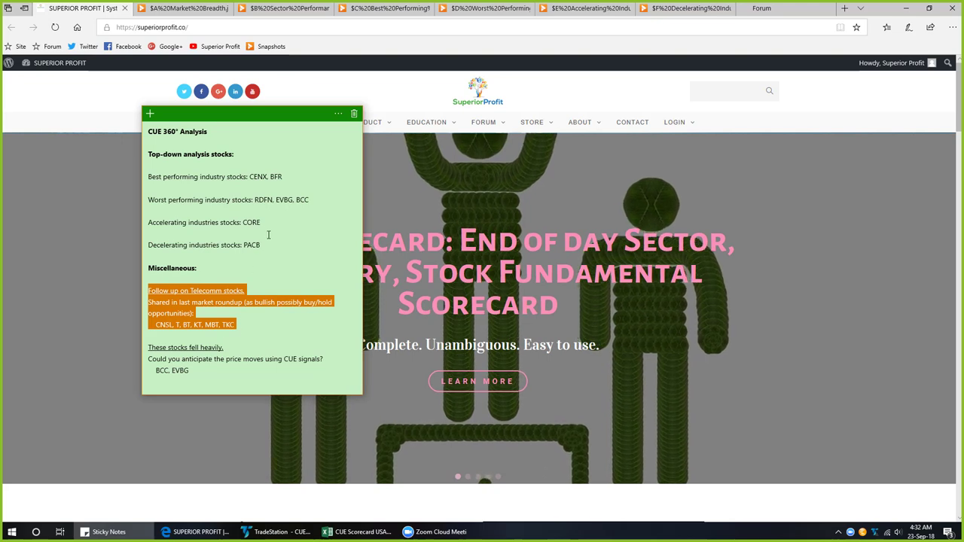
pyautogui.click(277, 200)
pyautogui.moveTo(276, 200); pyautogui.dragTo(310, 202)
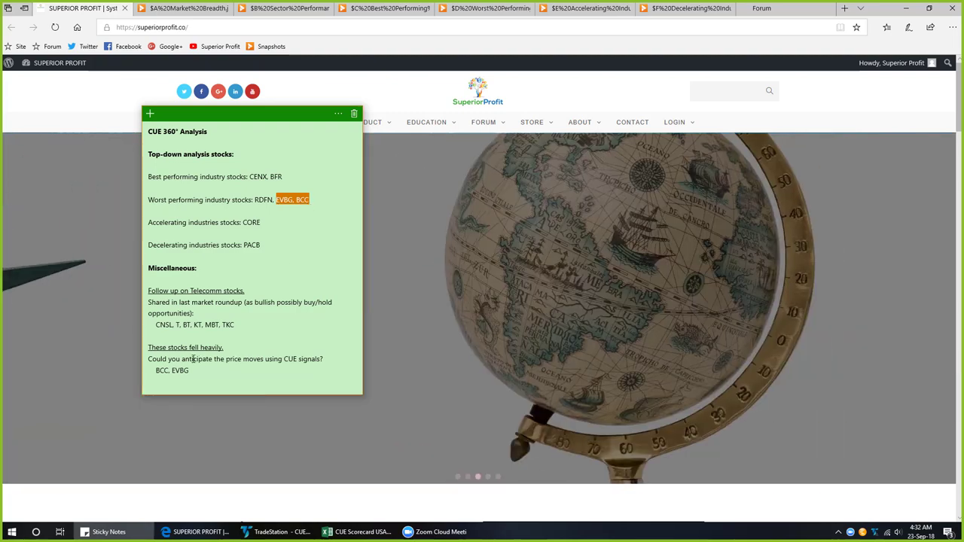
pyautogui.click(196, 371)
pyautogui.moveTo(195, 370); pyautogui.dragTo(170, 360)
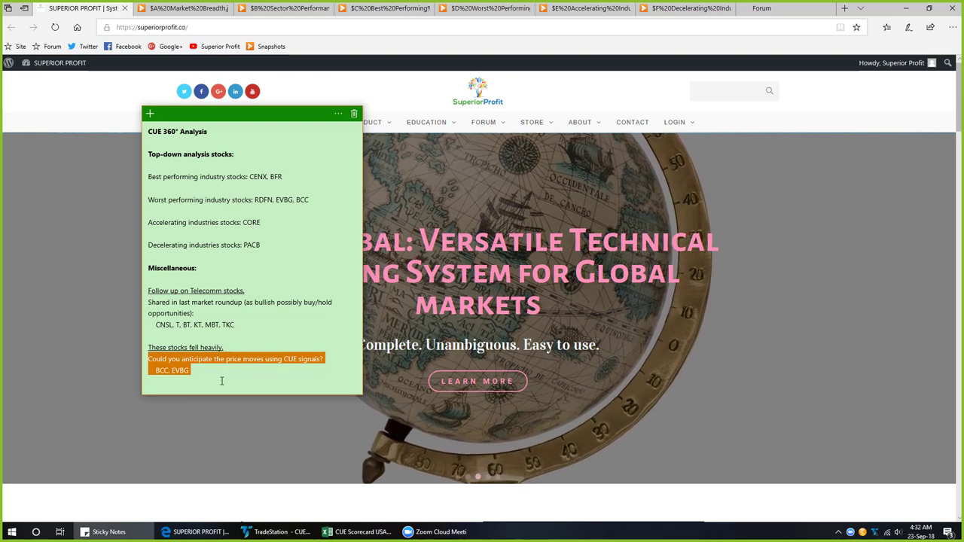
# - Return to the note's telecom ticker list, switch to the CNSL charts in TradeStation and point an arrow at the weekly chart's label
pyautogui.click(822, 99)
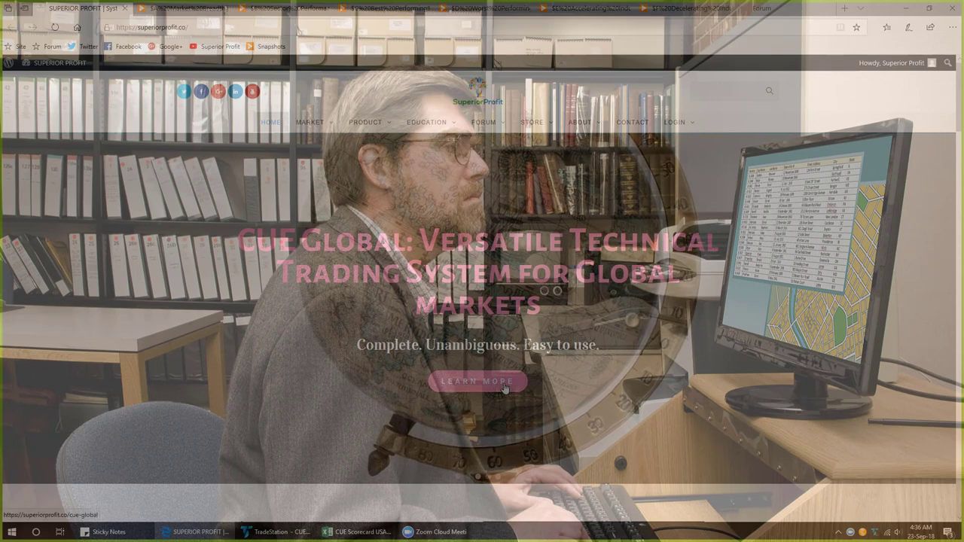
pyautogui.click(105, 533)
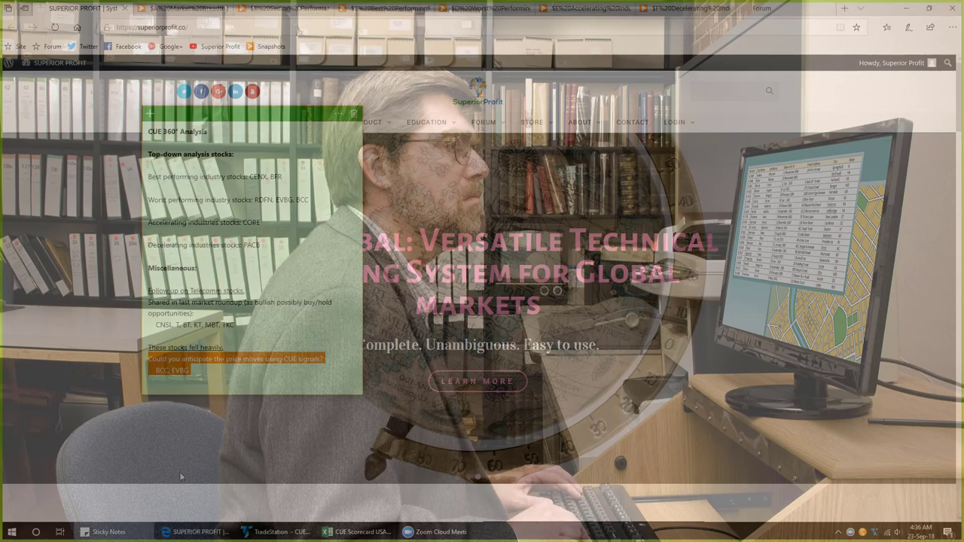
pyautogui.click(255, 327)
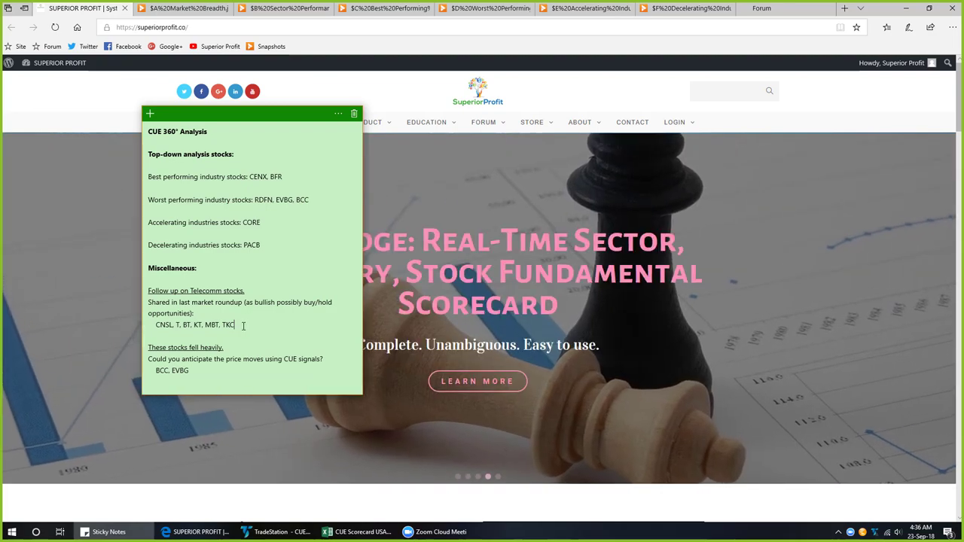
pyautogui.moveTo(164, 113); pyautogui.dragTo(34, 88)
pyautogui.hotkey('alt', 'Tab')
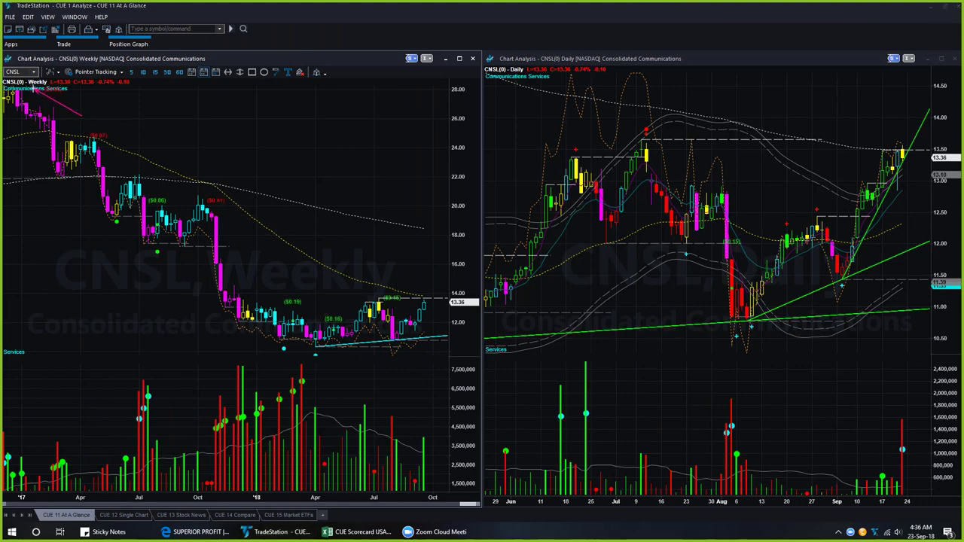
# - Mark the CNSL weekly chart's two 2018 low markers, base and latest rise with arrows, plus the September rally on the daily chart
pyautogui.moveTo(264, 370); pyautogui.dragTo(278, 357)
pyautogui.moveTo(352, 381); pyautogui.dragTo(322, 360)
pyautogui.moveTo(281, 343)
pyautogui.mouseDown()
pyautogui.moveTo(386, 340)
pyautogui.moveTo(442, 302)
pyautogui.mouseUp()
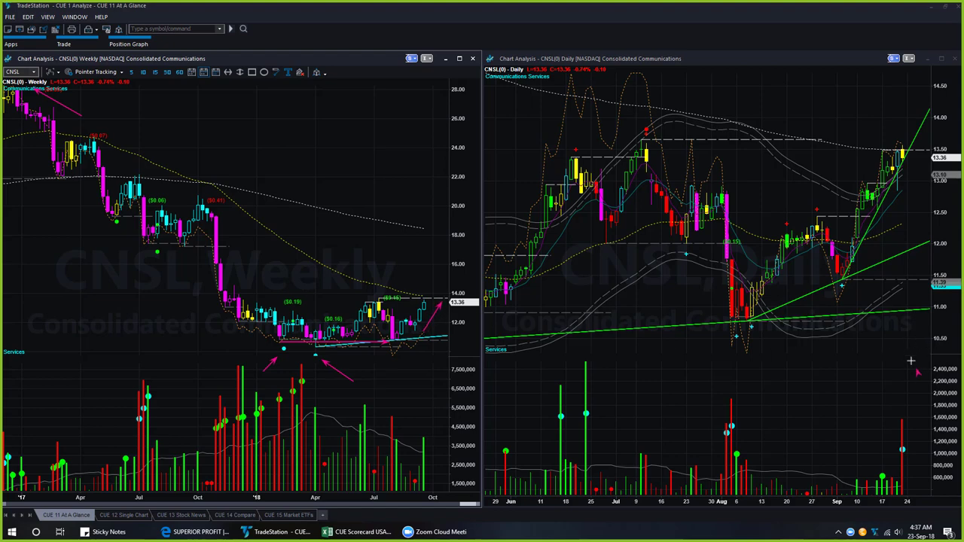
pyautogui.moveTo(911, 361); pyautogui.dragTo(854, 265)
pyautogui.moveTo(860, 195); pyautogui.dragTo(892, 195)
pyautogui.moveTo(908, 195); pyautogui.dragTo(916, 153)
# - Bring up the T charts and add arrows at the weekly July low and along the September rally on the daily chart
pyautogui.press('Down')
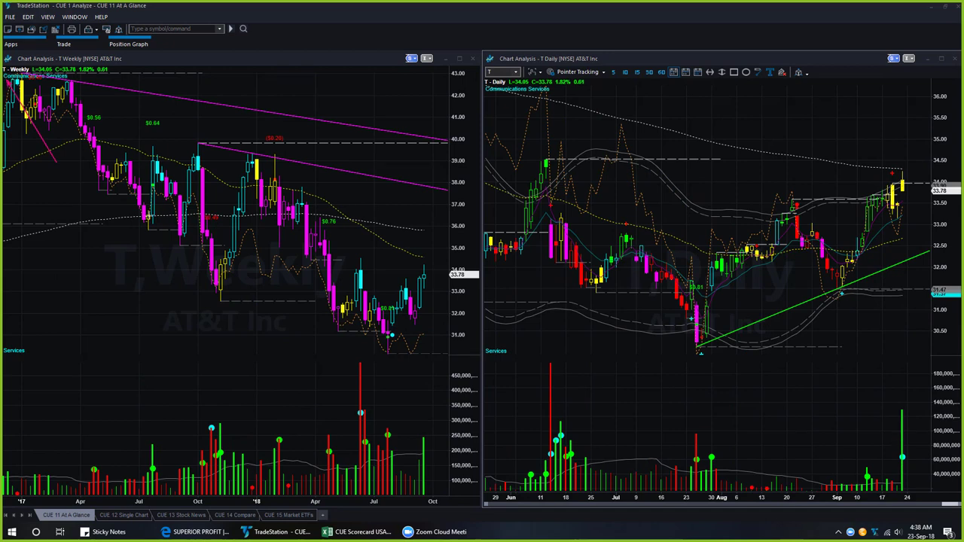
pyautogui.moveTo(350, 378); pyautogui.dragTo(388, 343)
pyautogui.moveTo(382, 337); pyautogui.dragTo(428, 332)
pyautogui.moveTo(920, 326); pyautogui.dragTo(861, 262)
pyautogui.moveTo(842, 228); pyautogui.dragTo(854, 240)
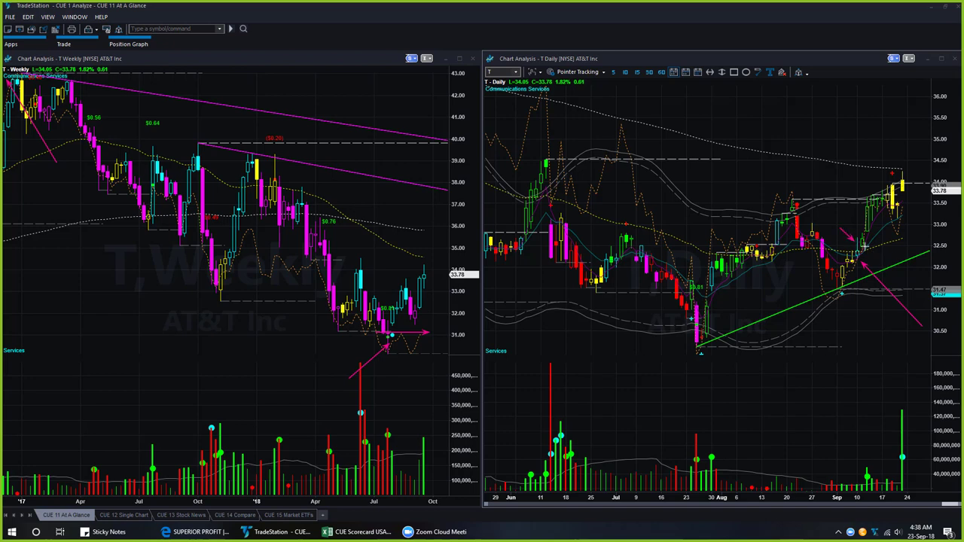
pyautogui.moveTo(866, 246); pyautogui.dragTo(913, 247)
pyautogui.moveTo(907, 220); pyautogui.dragTo(921, 164)
# - Load the BT charts and draw arrows along the converging weekly trendlines, a weekly breakout, and the daily chart's falling red trendline
pyautogui.write('BT')
pyautogui.press('Return')
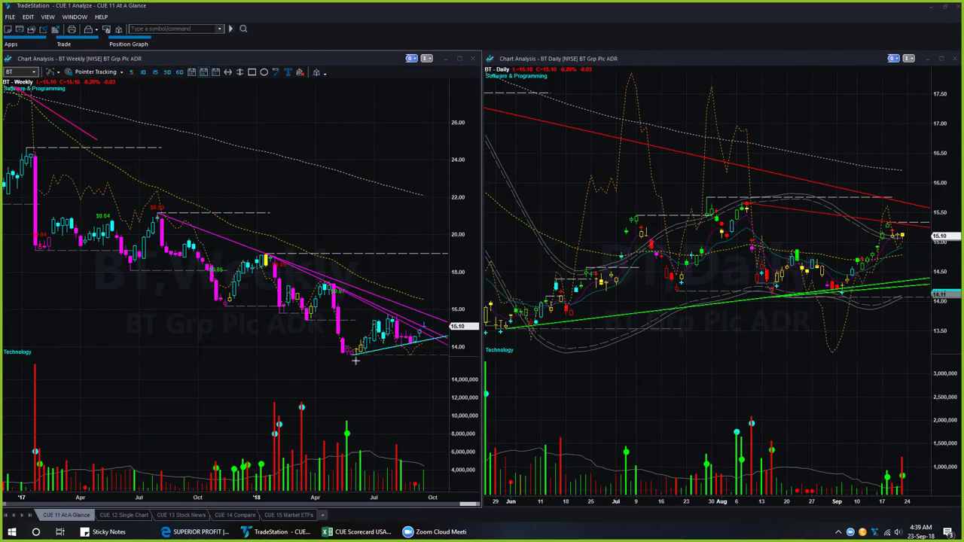
pyautogui.moveTo(356, 360); pyautogui.dragTo(427, 345)
pyautogui.moveTo(390, 358); pyautogui.dragTo(428, 351)
pyautogui.moveTo(379, 302); pyautogui.dragTo(444, 320)
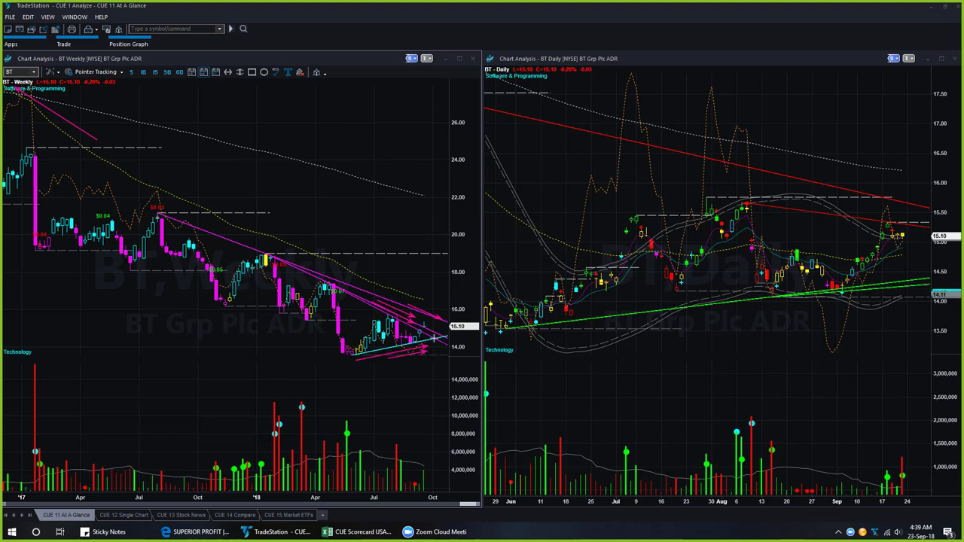
pyautogui.moveTo(424, 330); pyautogui.dragTo(451, 299)
pyautogui.click(823, 211)
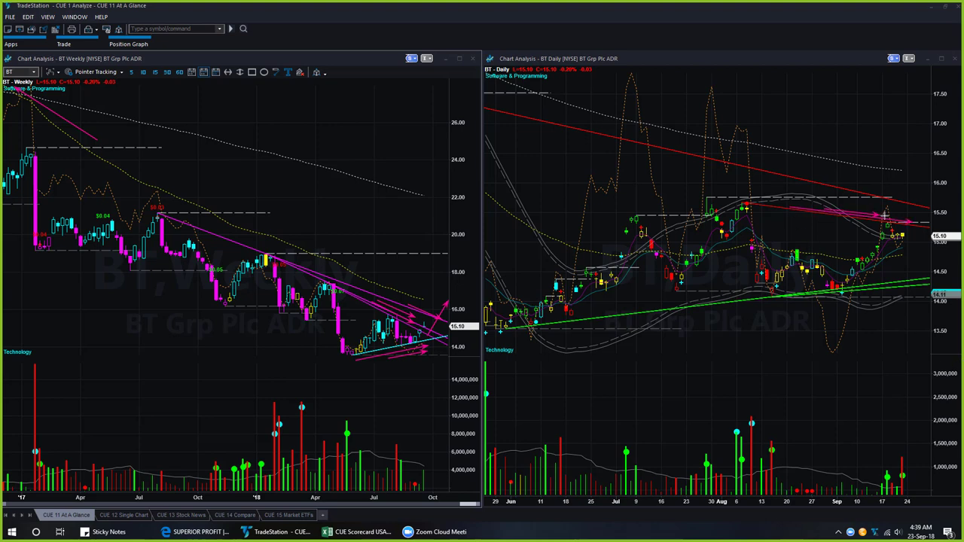
pyautogui.moveTo(880, 201)
pyautogui.mouseDown()
pyautogui.moveTo(932, 212)
pyautogui.moveTo(918, 213)
pyautogui.moveTo(924, 191)
pyautogui.mouseUp()
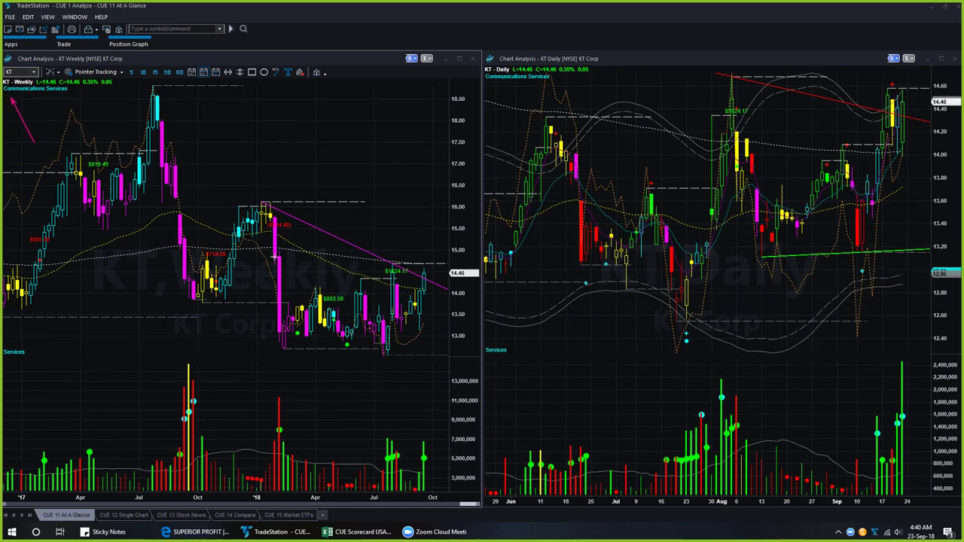
# - Add arrows on the KT weekly chart at the two green low markers, along the 2018 base, the recent rise and the falling trendline
pyautogui.moveTo(313, 392); pyautogui.dragTo(348, 348)
pyautogui.moveTo(290, 379)
pyautogui.mouseDown()
pyautogui.moveTo(296, 343)
pyautogui.moveTo(423, 348)
pyautogui.mouseUp()
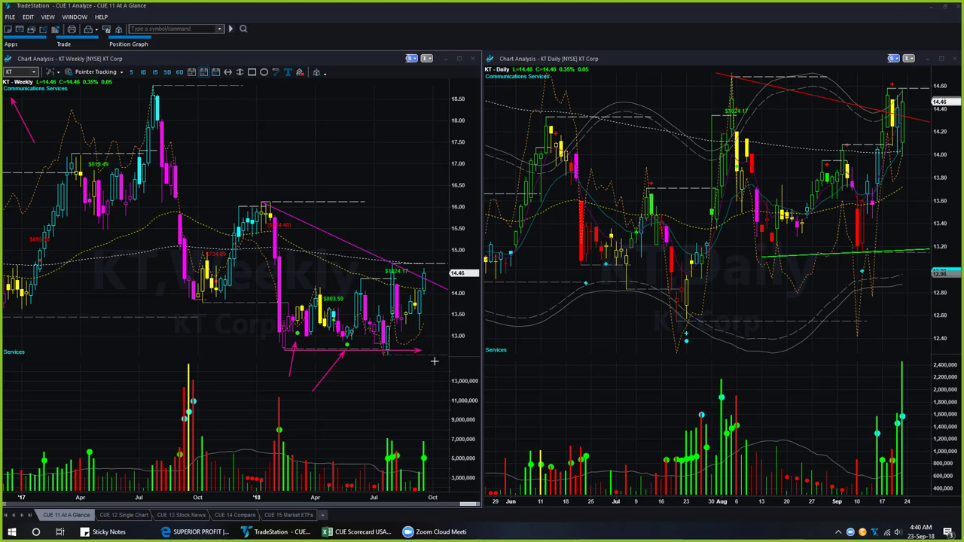
pyautogui.moveTo(427, 332); pyautogui.dragTo(443, 270)
pyautogui.moveTo(394, 260); pyautogui.dragTo(424, 272)
# - Add arrows on the KT daily chart at the September rise, horizontally along the white dotted average, and upward past the latest bars
pyautogui.moveTo(917, 342); pyautogui.dragTo(879, 211)
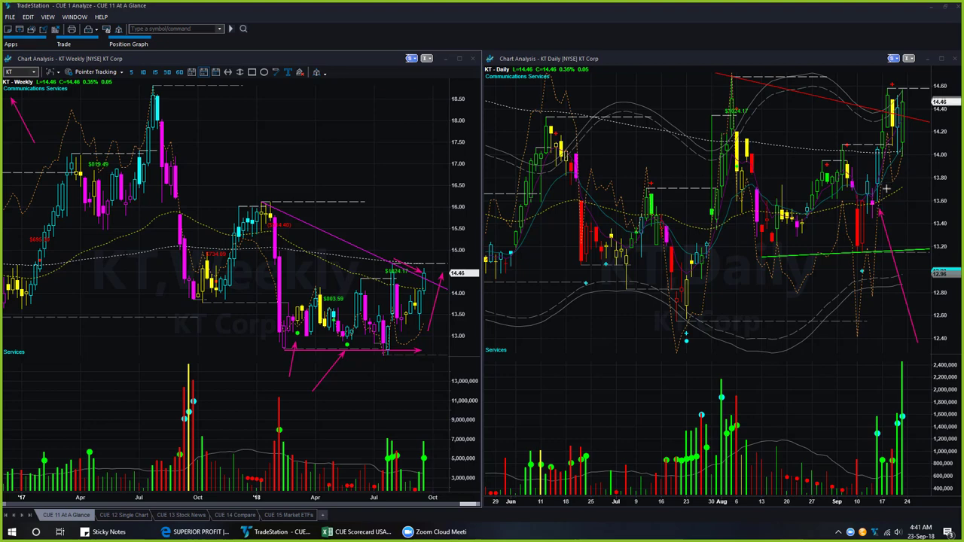
pyautogui.moveTo(877, 149); pyautogui.dragTo(945, 150)
pyautogui.moveTo(927, 79)
pyautogui.mouseDown()
pyautogui.moveTo(915, 142)
pyautogui.moveTo(933, 82)
pyautogui.mouseUp()
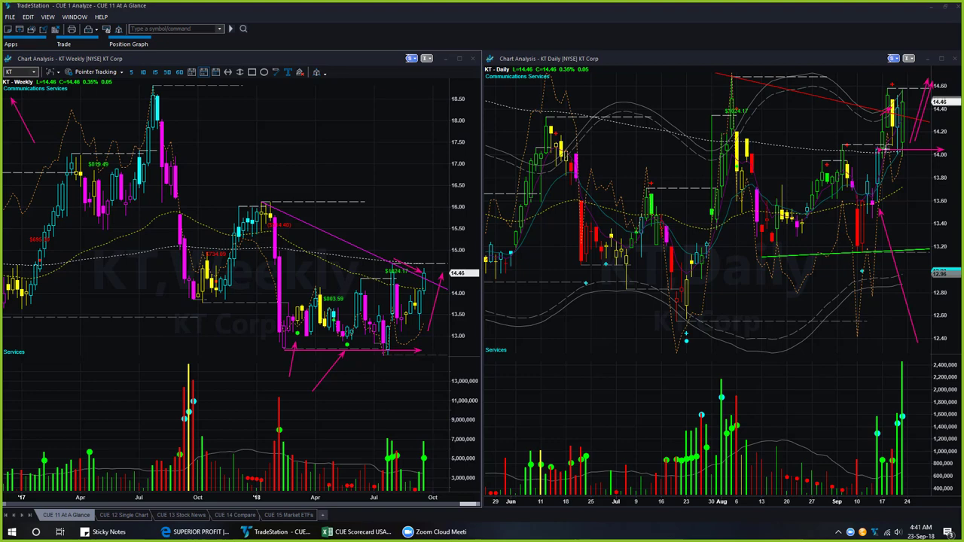
pyautogui.moveTo(878, 150); pyautogui.dragTo(943, 150)
# - Load the MBT charts and add arrows at the weekly low and rebound, and along the daily decline, September rally and possible pullback
pyautogui.write('MBT')
pyautogui.press('Return')
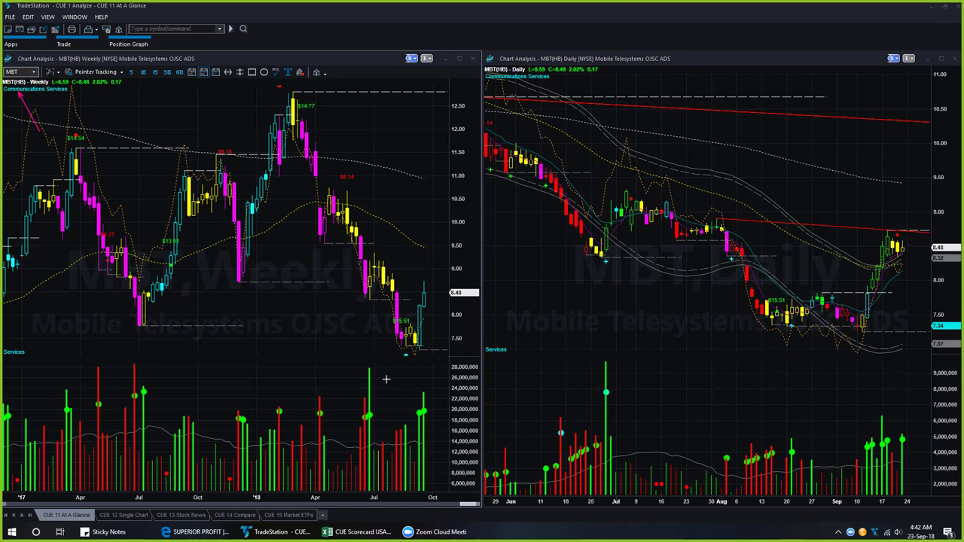
pyautogui.moveTo(385, 387); pyautogui.dragTo(402, 361)
pyautogui.moveTo(404, 347)
pyautogui.mouseDown()
pyautogui.moveTo(439, 347)
pyautogui.moveTo(437, 292)
pyautogui.mouseUp()
pyautogui.moveTo(850, 299); pyautogui.dragTo(874, 241)
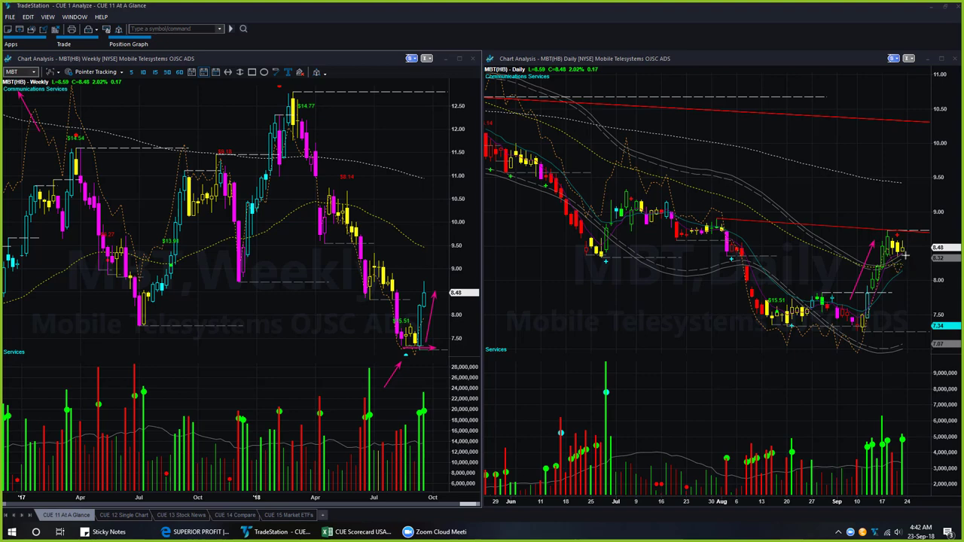
pyautogui.moveTo(901, 257)
pyautogui.mouseDown()
pyautogui.moveTo(915, 269)
pyautogui.moveTo(926, 253)
pyautogui.mouseUp()
pyautogui.moveTo(506, 204)
pyautogui.mouseDown()
pyautogui.moveTo(689, 282)
pyautogui.moveTo(776, 350)
pyautogui.mouseUp()
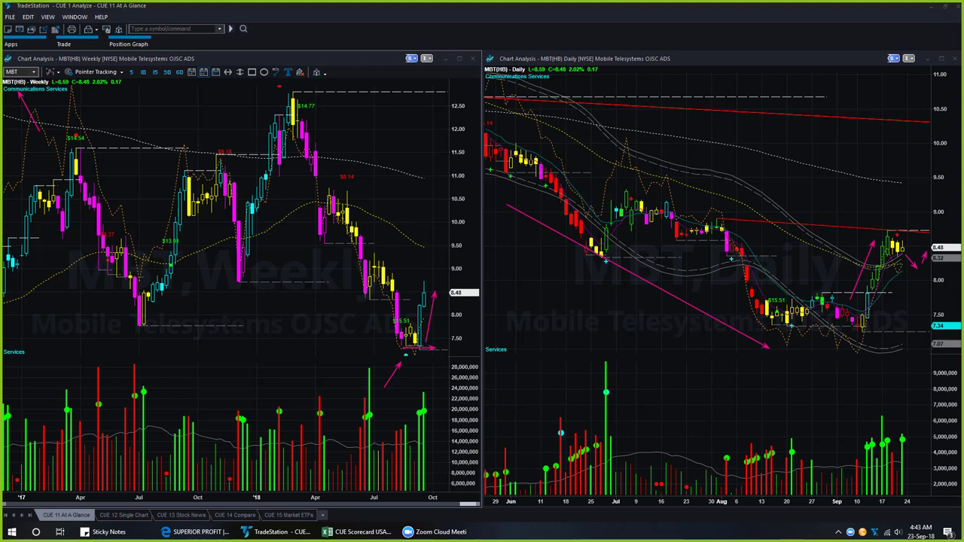
# - Bring up the TKC charts and point arrows at the latest weekly bars and the early-September low on the daily chart
pyautogui.press('Down')
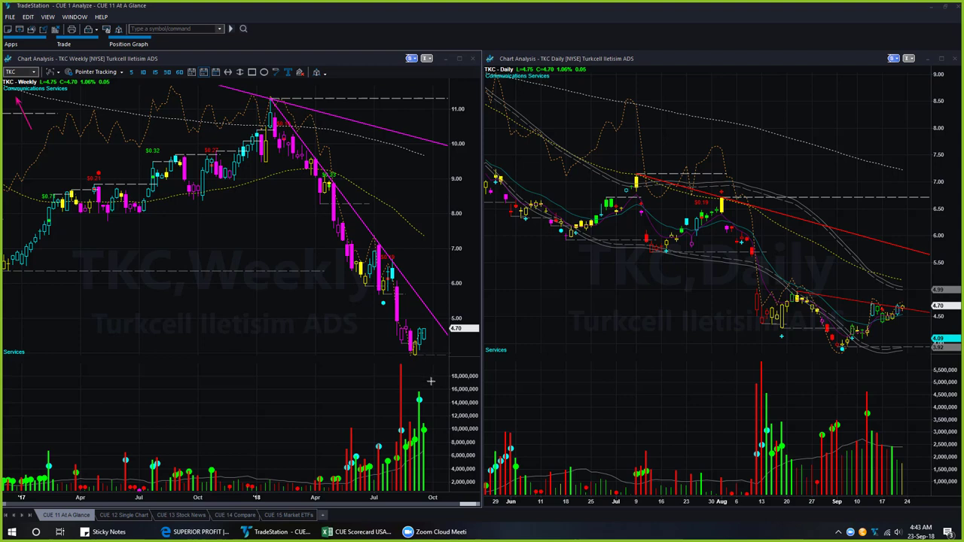
pyautogui.moveTo(440, 383)
pyautogui.mouseDown()
pyautogui.moveTo(424, 355)
pyautogui.moveTo(430, 338)
pyautogui.mouseUp()
pyautogui.moveTo(813, 392); pyautogui.dragTo(837, 359)
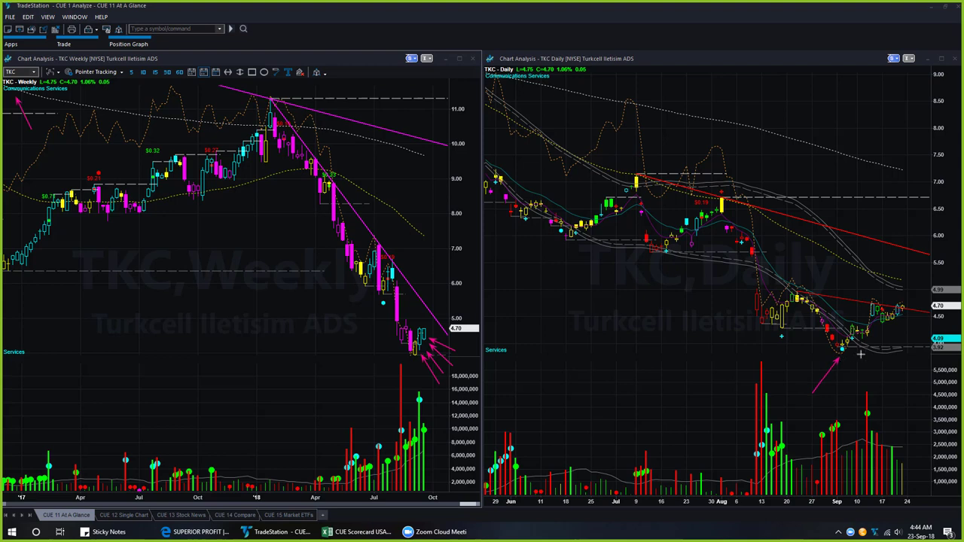
# - Add arrows on the TKC daily chart along the September rebound and falling red trendline, at the latest bar, and horizontally beyond it
pyautogui.moveTo(856, 351); pyautogui.dragTo(879, 323)
pyautogui.moveTo(922, 372); pyautogui.dragTo(900, 321)
pyautogui.moveTo(838, 298)
pyautogui.mouseDown()
pyautogui.moveTo(935, 320)
pyautogui.moveTo(938, 310)
pyautogui.mouseUp()
pyautogui.moveTo(907, 279); pyautogui.dragTo(900, 302)
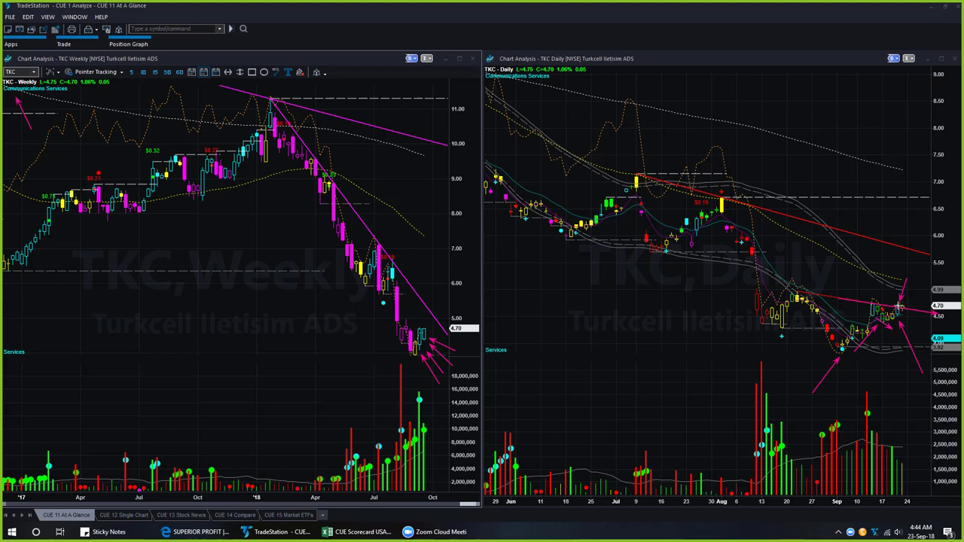
pyautogui.moveTo(899, 306); pyautogui.dragTo(938, 308)
pyautogui.moveTo(900, 327); pyautogui.dragTo(947, 326)
# - Reopen the sticky note and highlight the telecom tickers CNSL, T, BT, KT, MBT, TKC, followed by BCC and EVBG
pyautogui.click(106, 532)
pyautogui.moveTo(291, 375); pyautogui.dragTo(209, 379)
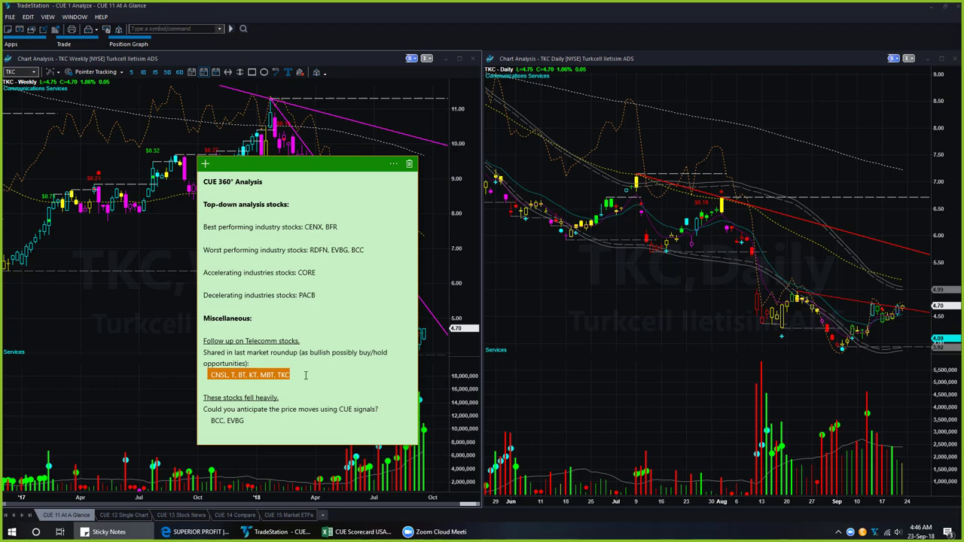
pyautogui.moveTo(245, 420); pyautogui.dragTo(211, 421)
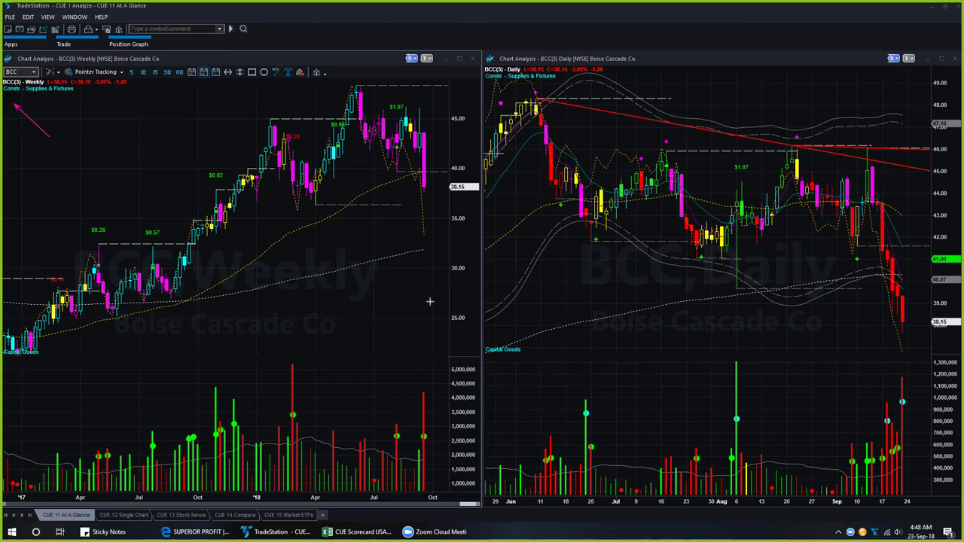
# - Draw arrows along the BCC weekly uptrend and the fall from its peak, and at the daily chart's September high and red trendlines
pyautogui.moveTo(172, 311)
pyautogui.mouseDown()
pyautogui.moveTo(351, 199)
pyautogui.moveTo(362, 161)
pyautogui.mouseUp()
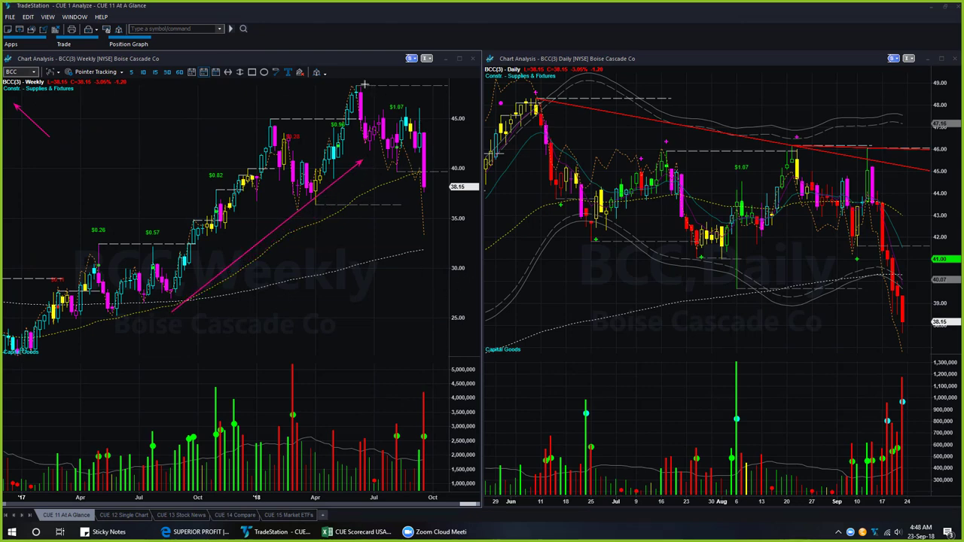
pyautogui.moveTo(363, 85); pyautogui.dragTo(452, 116)
pyautogui.moveTo(832, 107); pyautogui.dragTo(864, 143)
pyautogui.moveTo(787, 141); pyautogui.dragTo(893, 165)
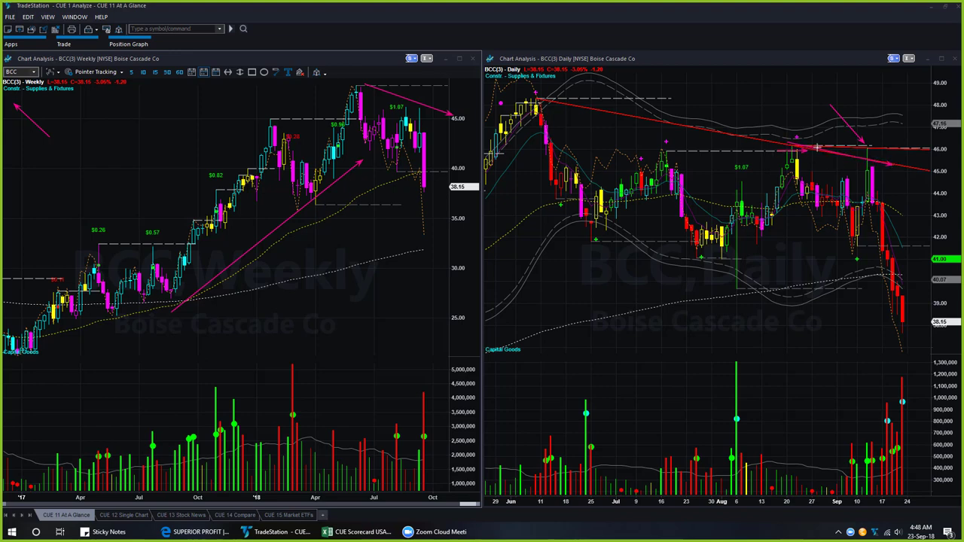
# - Draw arrows on the BCC daily chart along the September resistance, at the mid-September bars, and across the white dashed moving average
pyautogui.moveTo(818, 148); pyautogui.dragTo(914, 160)
pyautogui.moveTo(838, 161)
pyautogui.mouseDown()
pyautogui.moveTo(904, 181)
pyautogui.moveTo(878, 194)
pyautogui.moveTo(883, 188)
pyautogui.mouseUp()
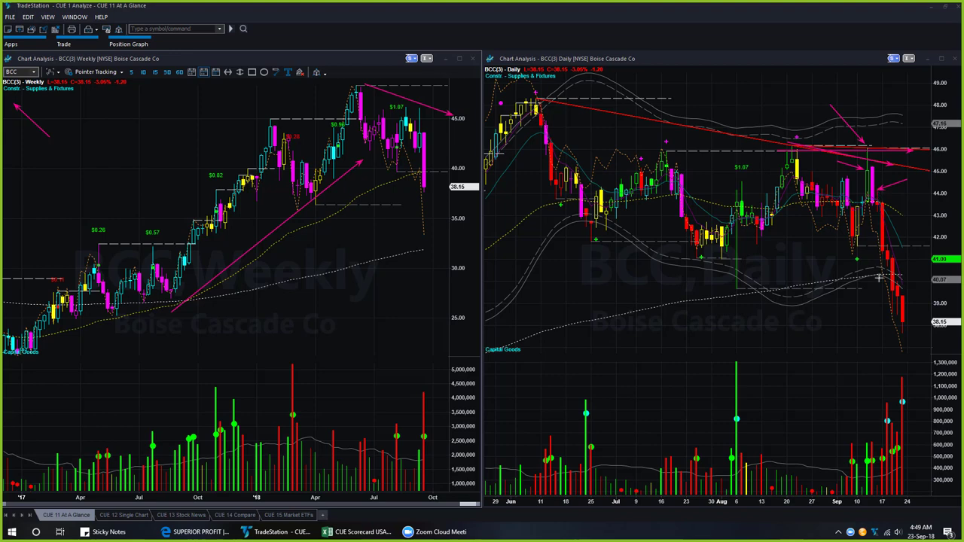
pyautogui.moveTo(879, 275); pyautogui.dragTo(908, 275)
# - Bring up the EVBG charts and draw arrows along the weekly uptrend, at the latest weekly bar, and at the daily September highs
pyautogui.press('Down')
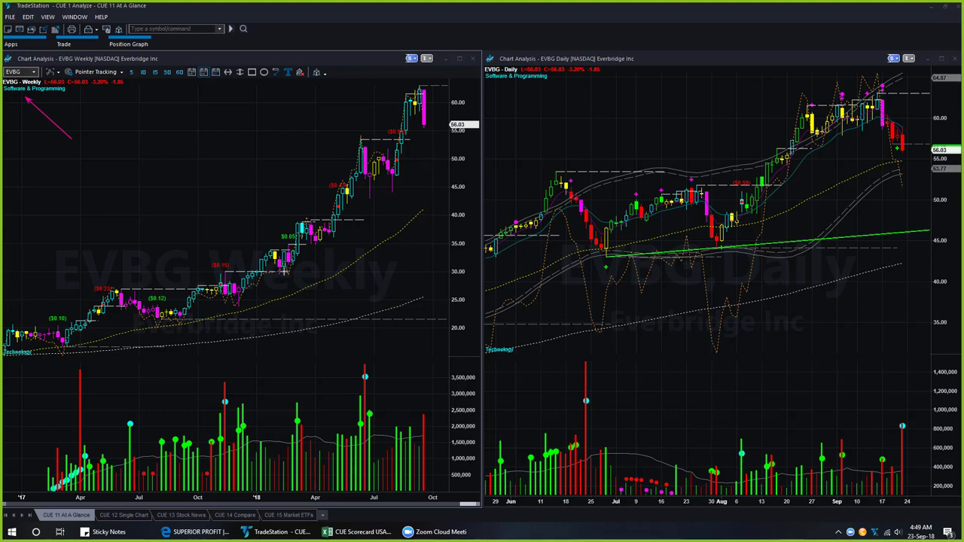
pyautogui.moveTo(276, 285)
pyautogui.mouseDown()
pyautogui.moveTo(327, 260)
pyautogui.moveTo(394, 186)
pyautogui.moveTo(415, 136)
pyautogui.mouseUp()
pyautogui.moveTo(459, 111); pyautogui.dragTo(442, 122)
pyautogui.moveTo(817, 72)
pyautogui.mouseDown()
pyautogui.moveTo(835, 90)
pyautogui.moveTo(878, 80)
pyautogui.mouseUp()
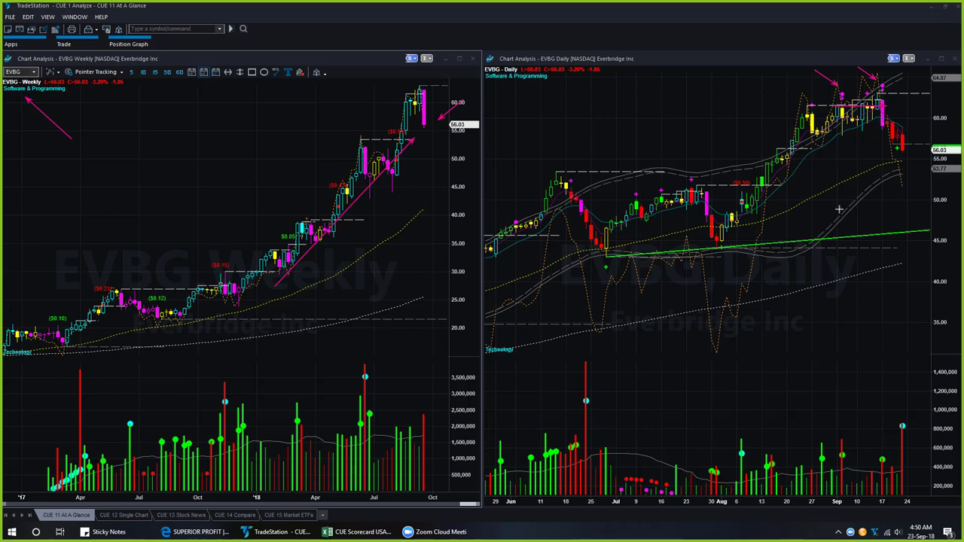
# - Add arrows on the EVBG daily chart around the mid-September highs and drop, along the August–September rise, and up to the latest bar
pyautogui.moveTo(859, 100); pyautogui.dragTo(904, 100)
pyautogui.moveTo(829, 111)
pyautogui.mouseDown()
pyautogui.moveTo(847, 80)
pyautogui.moveTo(909, 110)
pyautogui.mouseUp()
pyautogui.moveTo(932, 74)
pyautogui.mouseDown()
pyautogui.moveTo(894, 89)
pyautogui.moveTo(891, 109)
pyautogui.mouseUp()
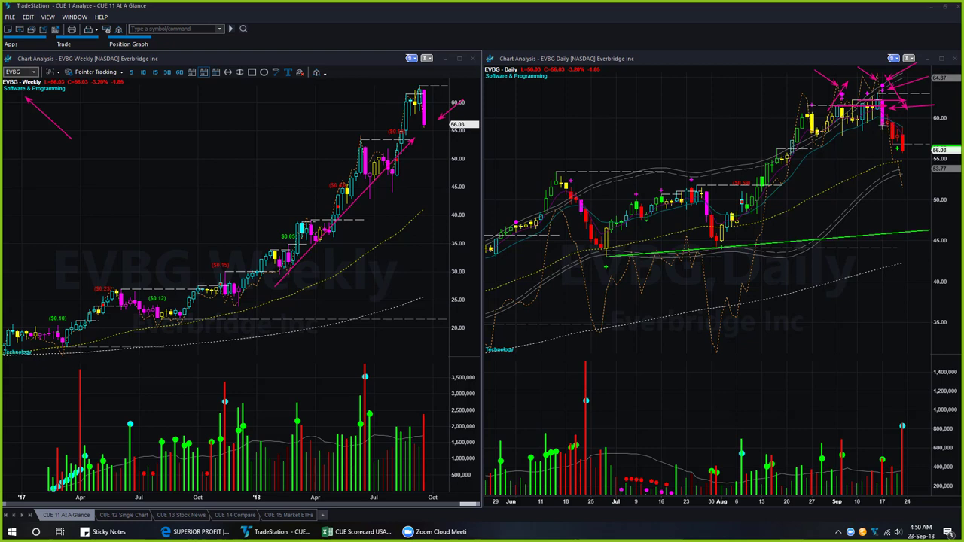
pyautogui.moveTo(883, 127); pyautogui.dragTo(935, 128)
pyautogui.moveTo(759, 220)
pyautogui.mouseDown()
pyautogui.moveTo(850, 141)
pyautogui.moveTo(883, 130)
pyautogui.mouseUp()
pyautogui.moveTo(865, 209); pyautogui.dragTo(899, 160)
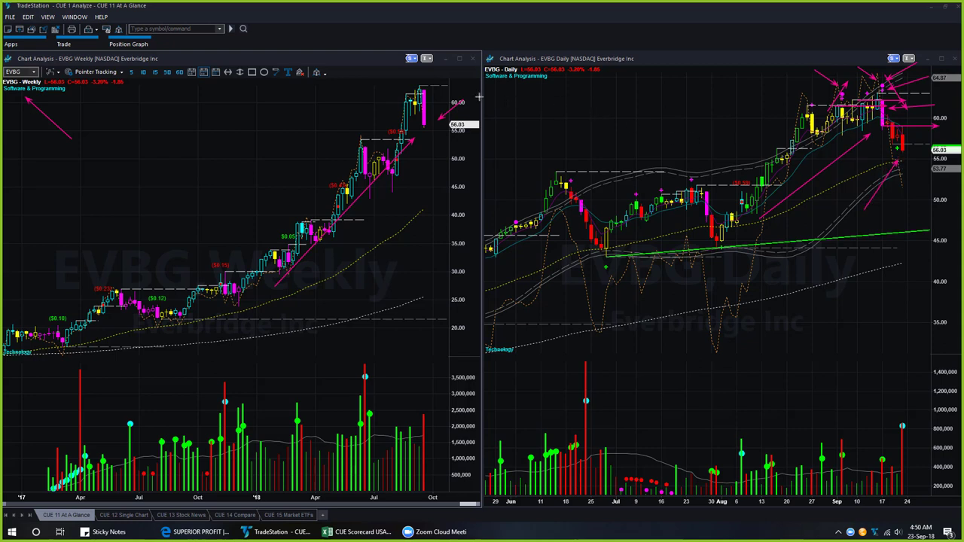
# - Point an arrow at the top of EVBG's latest weekly bar, then bring the CUE 360° Analysis sticky note back up
pyautogui.moveTo(482, 98); pyautogui.dragTo(430, 98)
pyautogui.moveTo(430, 98); pyautogui.dragTo(430, 95)
pyautogui.hotkey('alt', 'Tab')
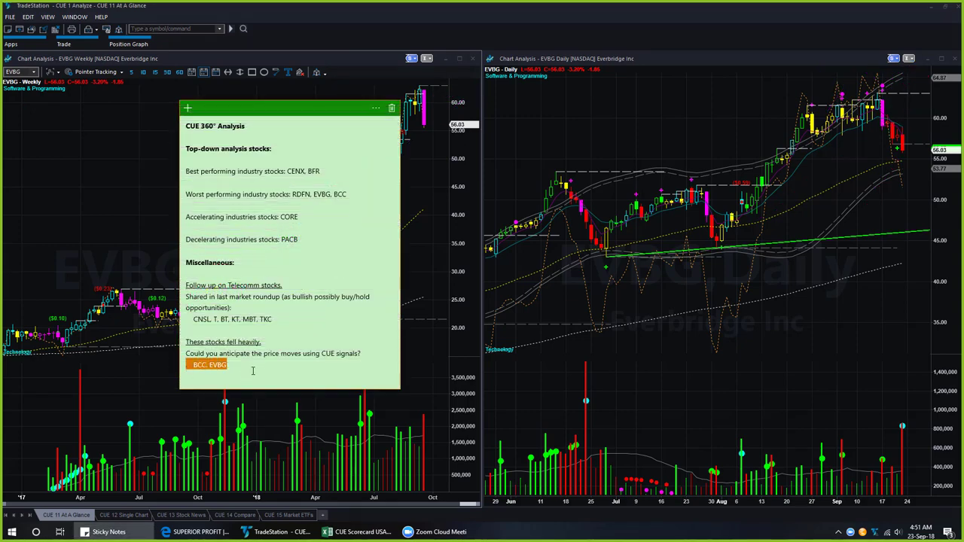